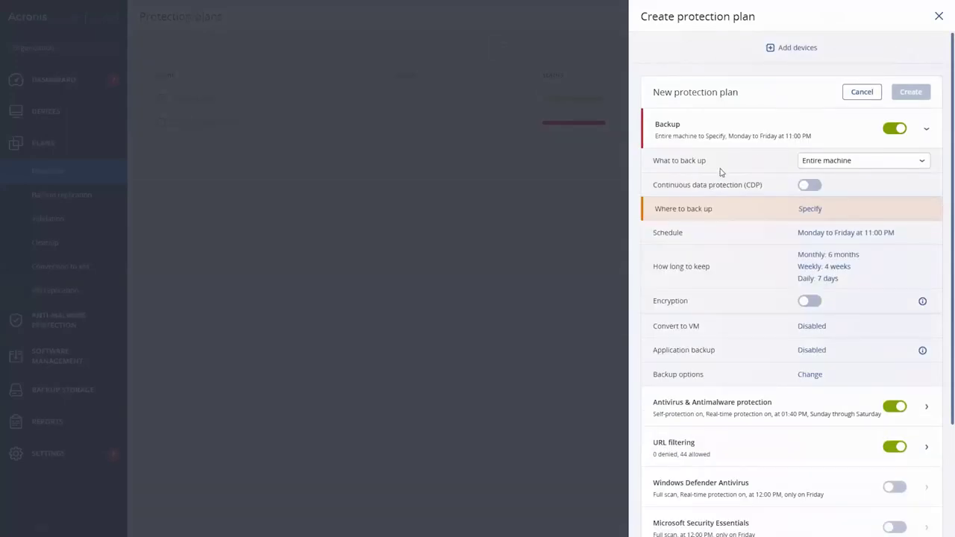
# Step: Check the available choices for what to back up and turn off the Backup module in the new protection plan
pyautogui.click(888, 161)
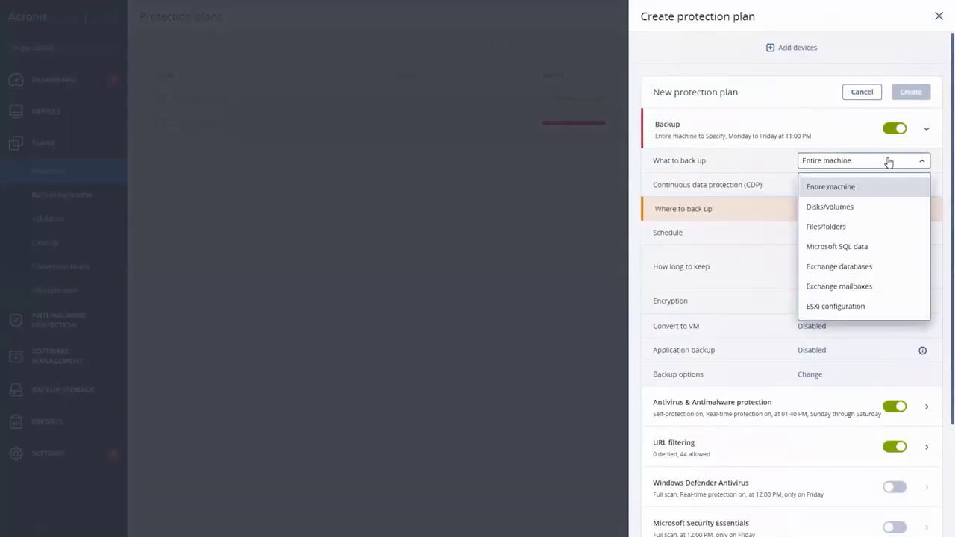
pyautogui.click(888, 161)
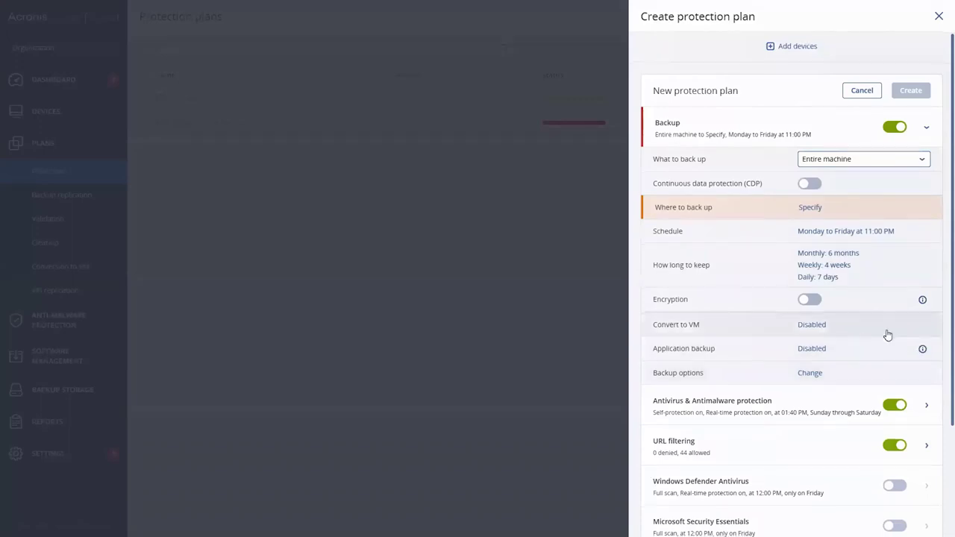
pyautogui.scroll(-2, 887, 335)
pyautogui.scroll(2, 887, 335)
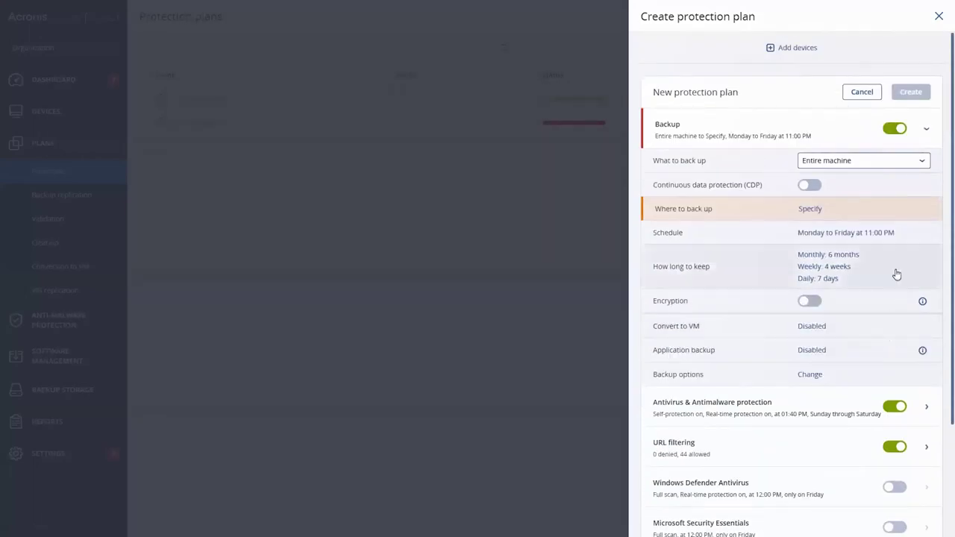
pyautogui.click(893, 130)
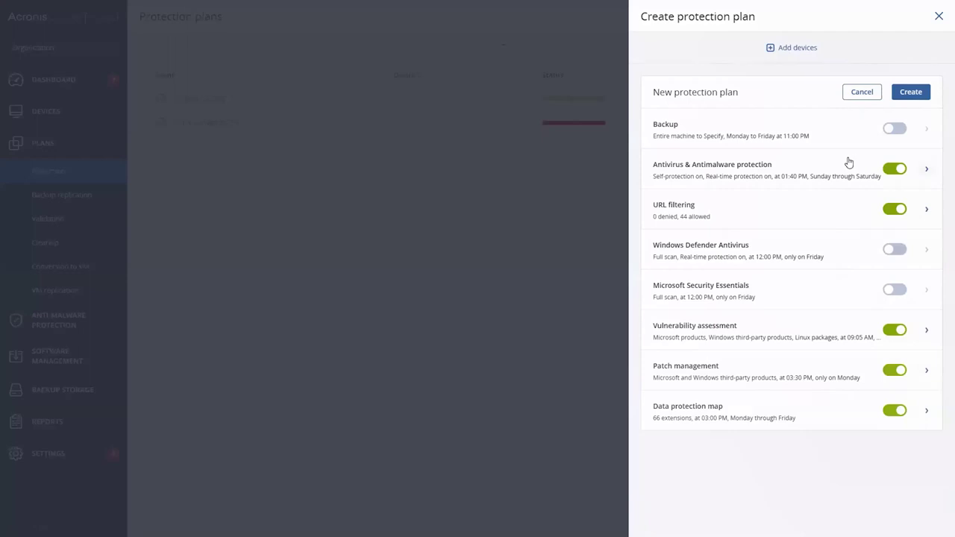
# Step: Enlarge the page and expand the Antivirus & Antimalware protection module to examine its settings
pyautogui.hotkey('ctrl', '+')
pyautogui.hotkey('ctrl', '+')
pyautogui.hotkey('ctrl', '+')
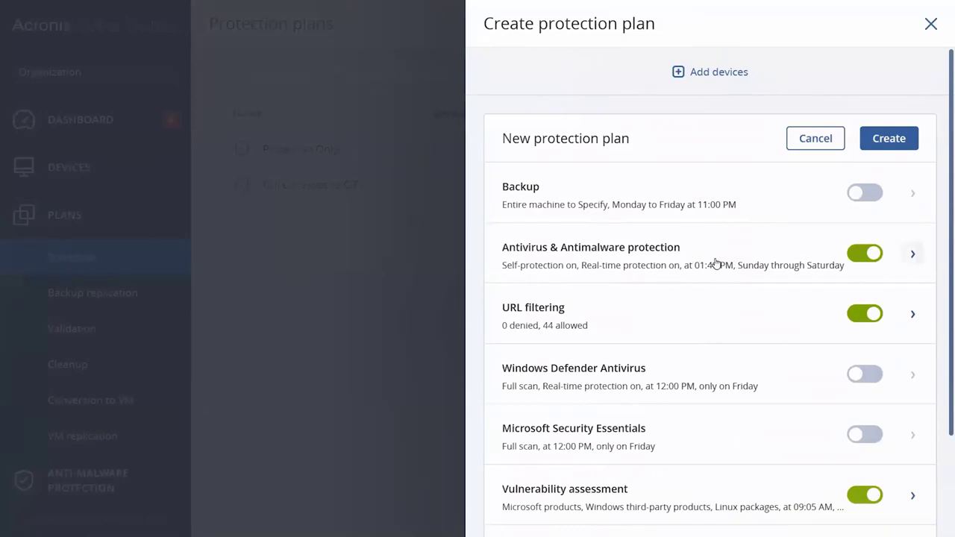
pyautogui.click(716, 263)
pyautogui.scroll(-2, 715, 263)
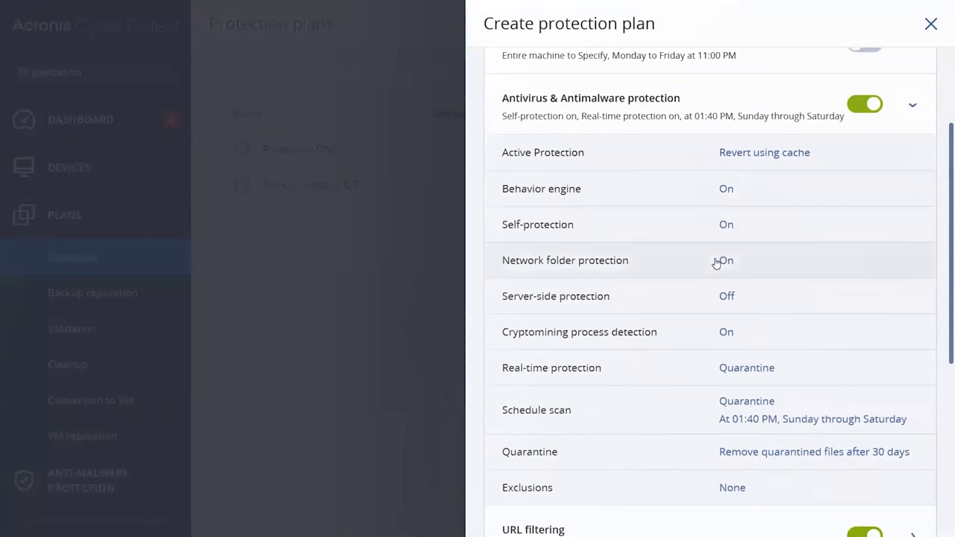
pyautogui.moveTo(952, 179); pyautogui.dragTo(952, 191)
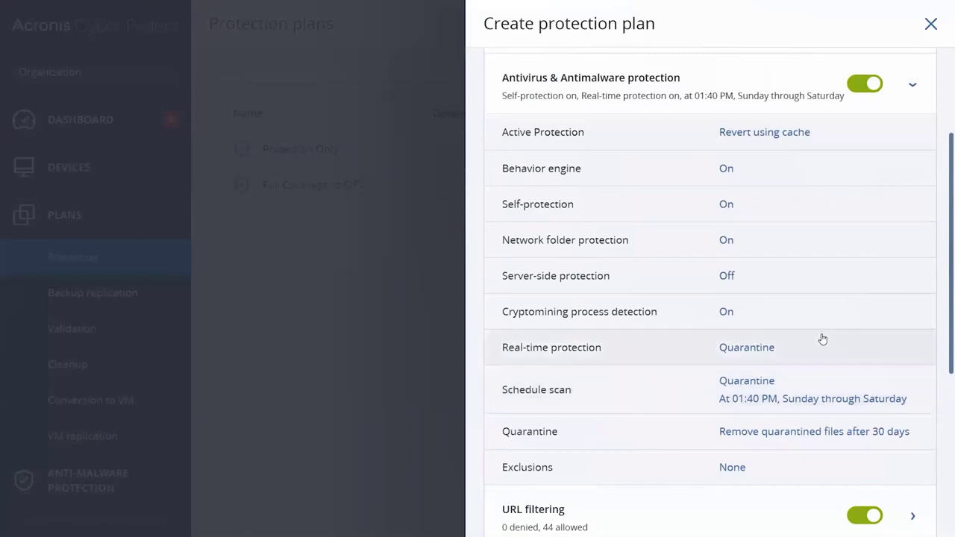
# Step: Try the Notify only, Stop the process and Revert using cache actions in the Active Protection settings, and discard the changes
pyautogui.click(784, 140)
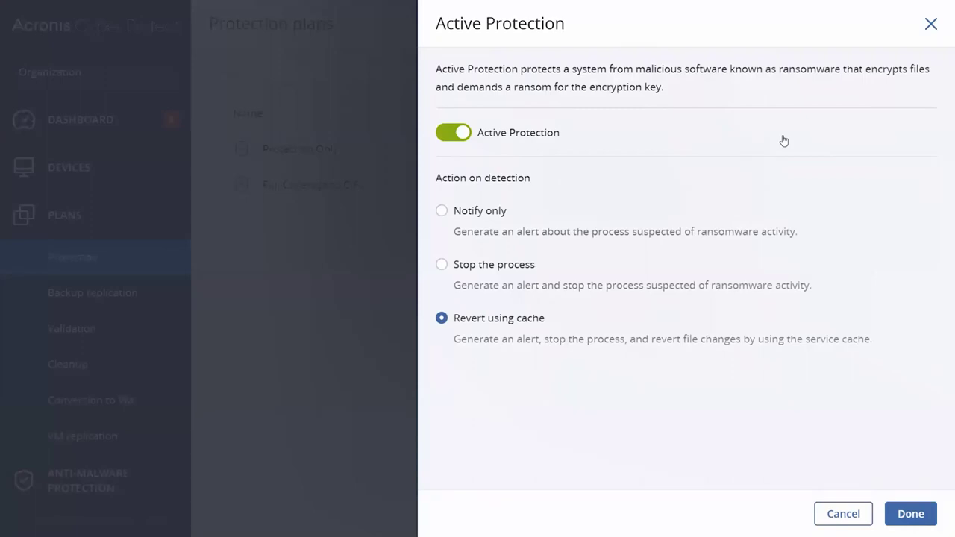
pyautogui.click(498, 214)
pyautogui.click(497, 267)
pyautogui.click(493, 321)
pyautogui.click(823, 514)
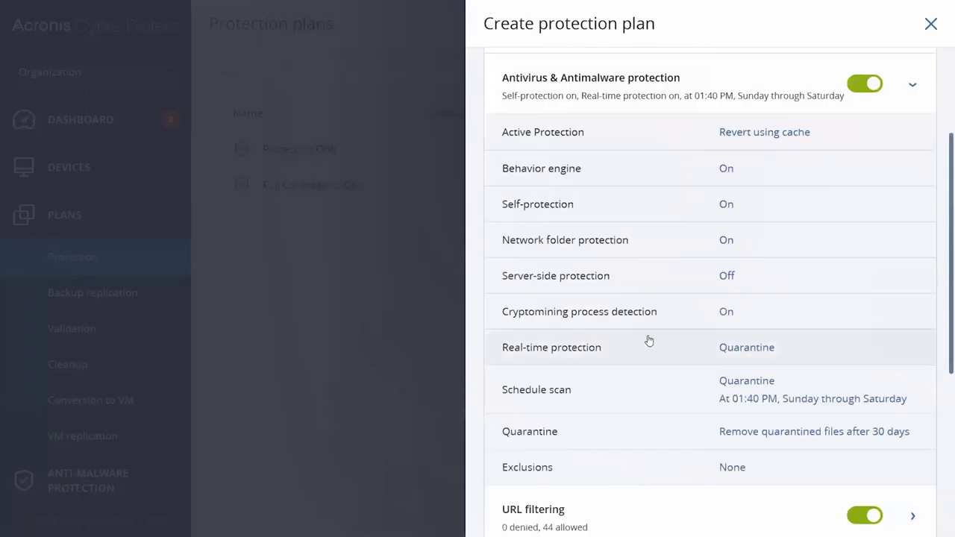
# Step: Examine the Self-protection options and the Real-time protection detection action and scan modes, leaving both without saving
pyautogui.click(726, 204)
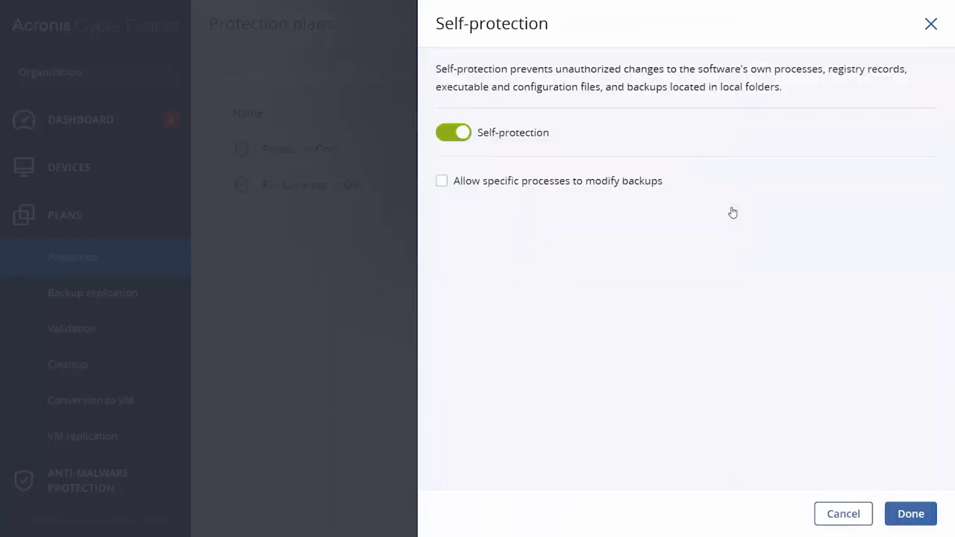
pyautogui.click(843, 515)
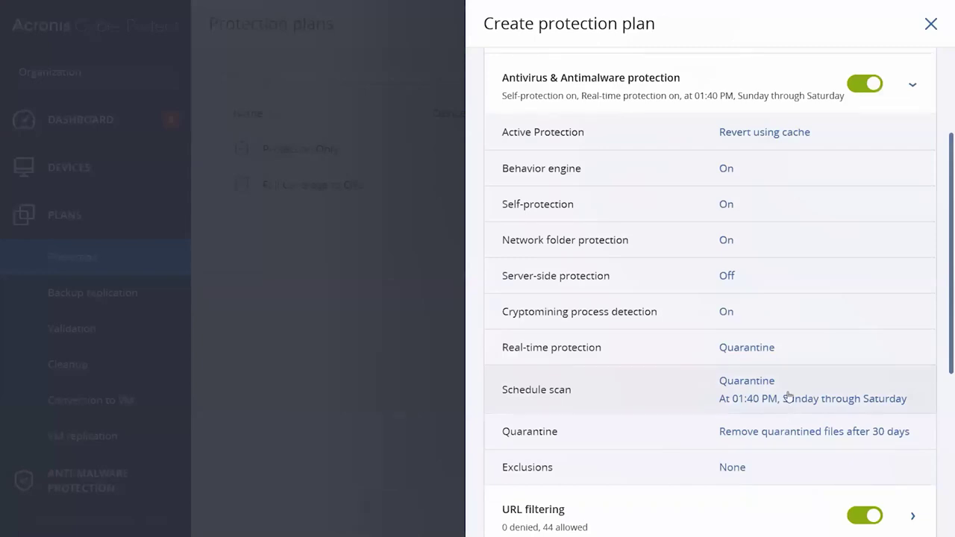
pyautogui.click(788, 356)
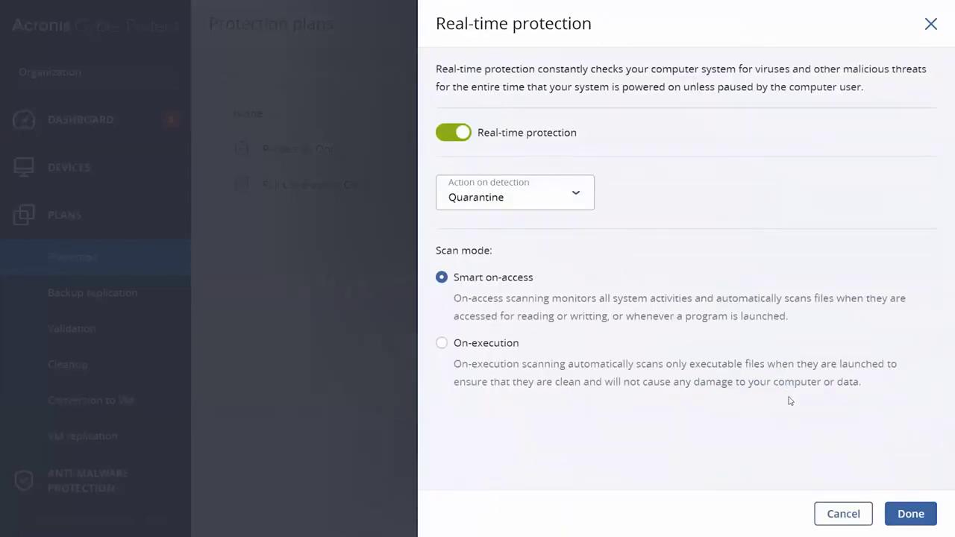
pyautogui.click(822, 514)
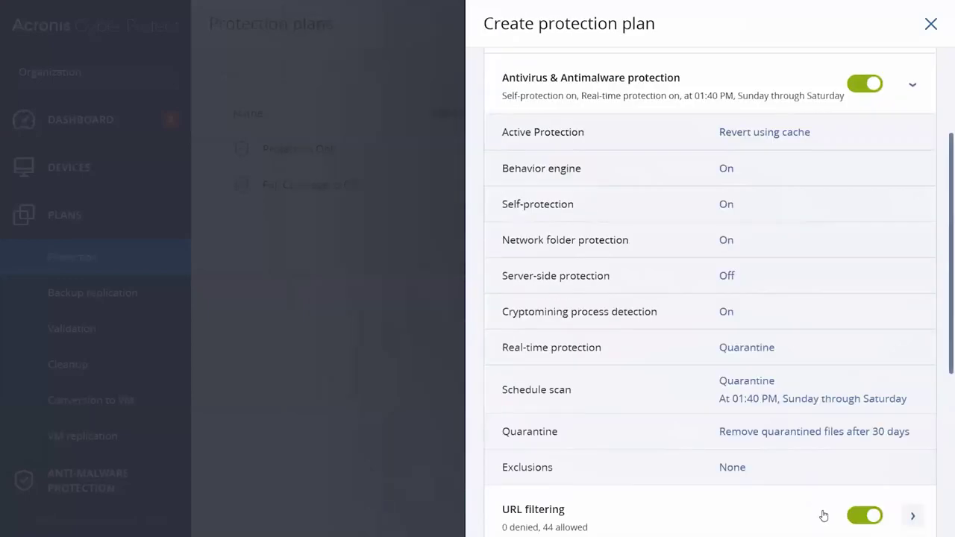
# Step: Try enabling the scanning of removable drives in the antivirus scheduled scan settings, and discard the change
pyautogui.click(821, 388)
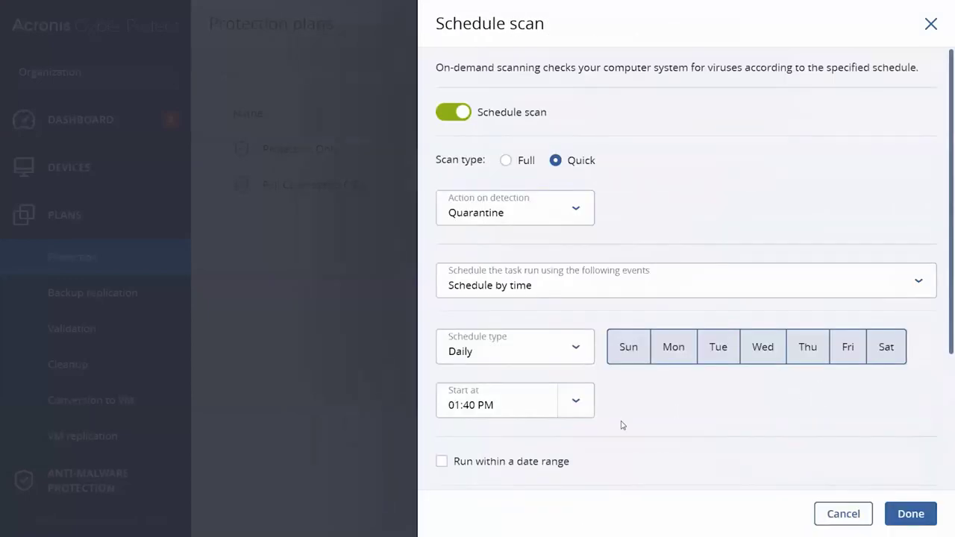
pyautogui.scroll(-3, 623, 425)
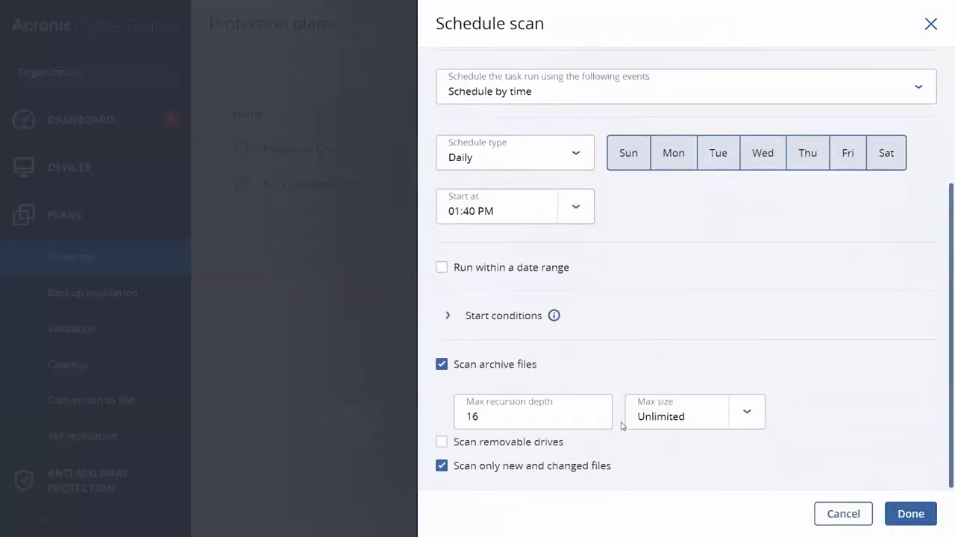
pyautogui.click(554, 444)
pyautogui.click(839, 515)
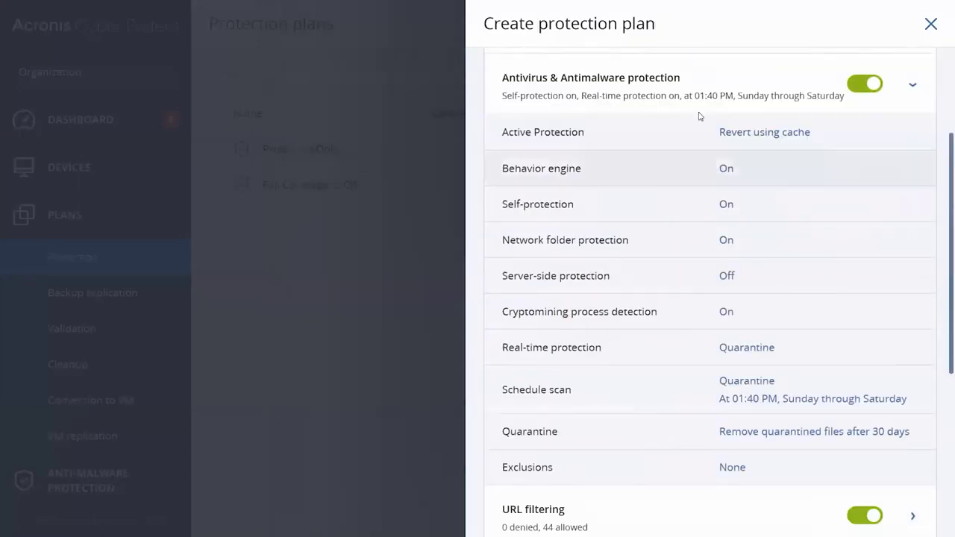
# Step: Collapse the antivirus module, expand URL filtering and examine the website categories that can be allowed or denied
pyautogui.click(699, 89)
pyautogui.click(644, 191)
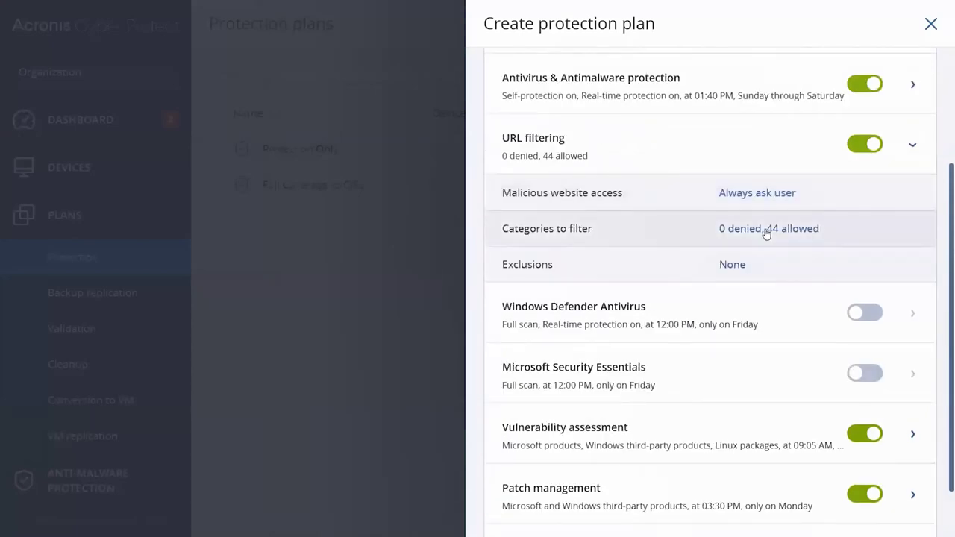
pyautogui.click(805, 233)
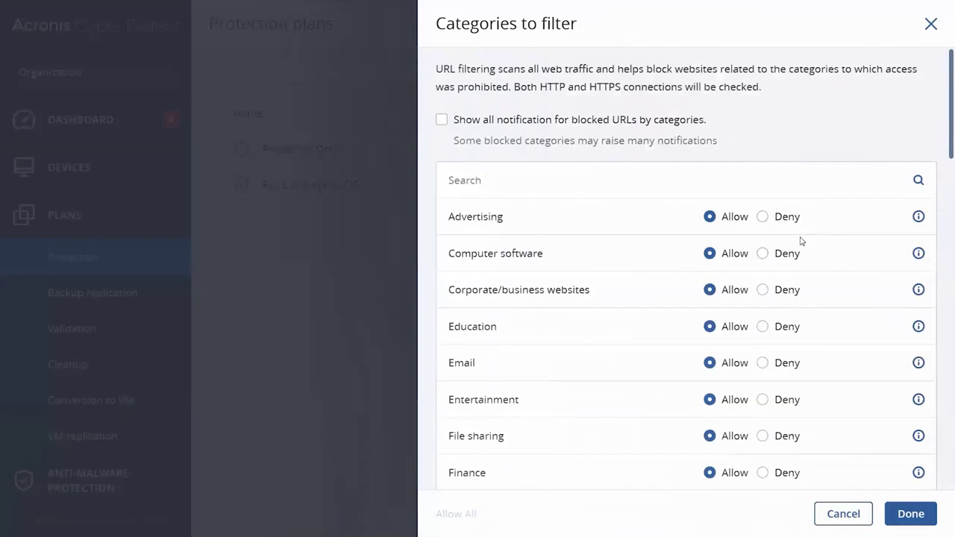
pyautogui.scroll(-2, 797, 246)
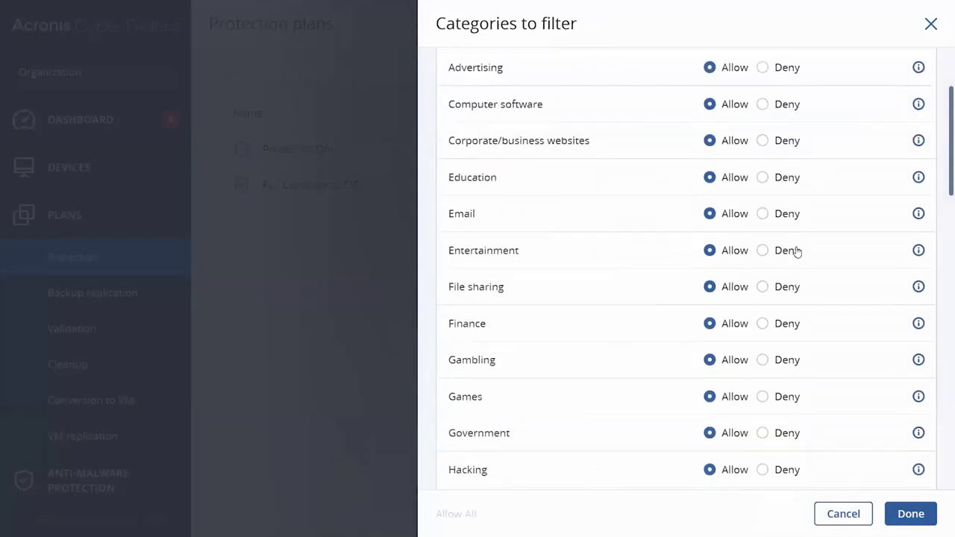
pyautogui.click(829, 515)
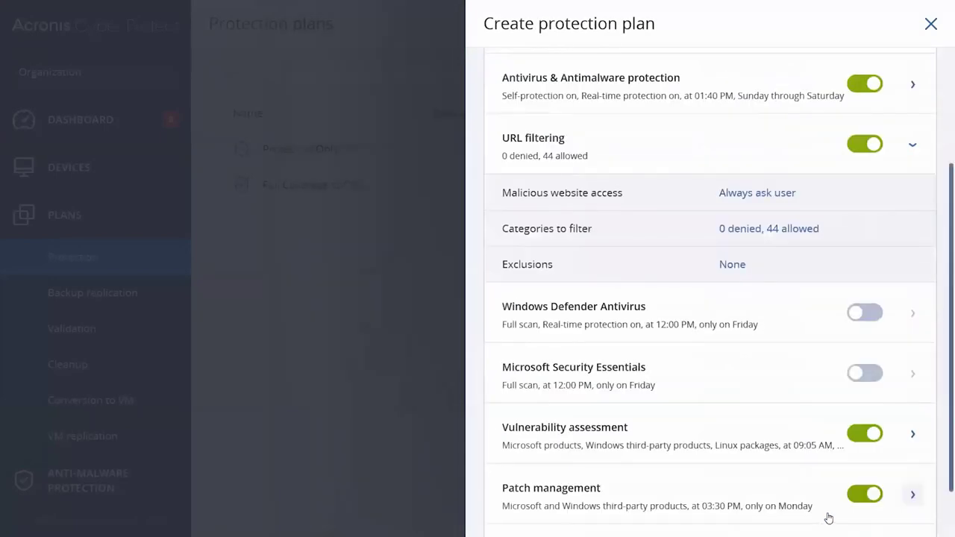
# Step: Examine the trusted and blocked URL lists in the URL filtering exclusions
pyautogui.click(731, 265)
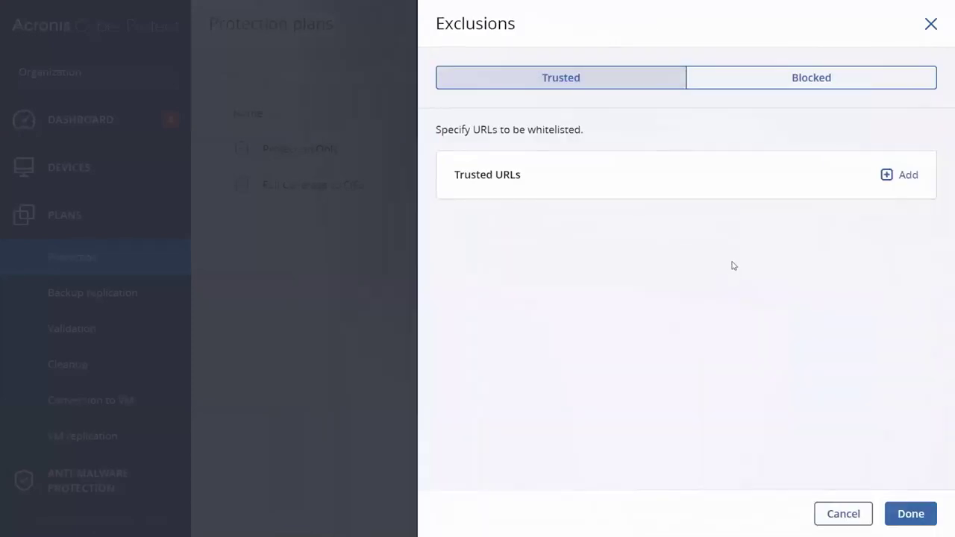
pyautogui.click(735, 77)
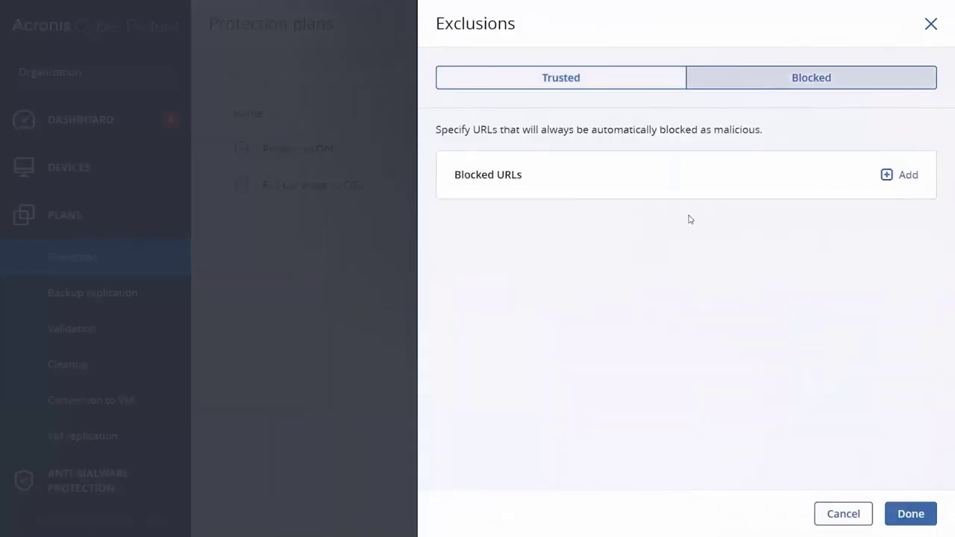
pyautogui.click(844, 516)
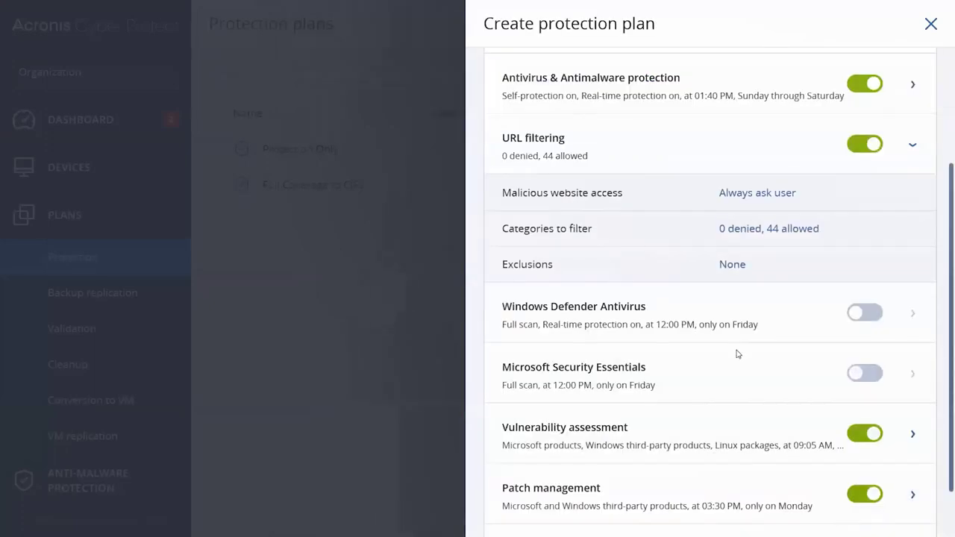
# Step: Try turning on the Windows Defender Antivirus module and turn it back off
pyautogui.scroll(-1, 737, 354)
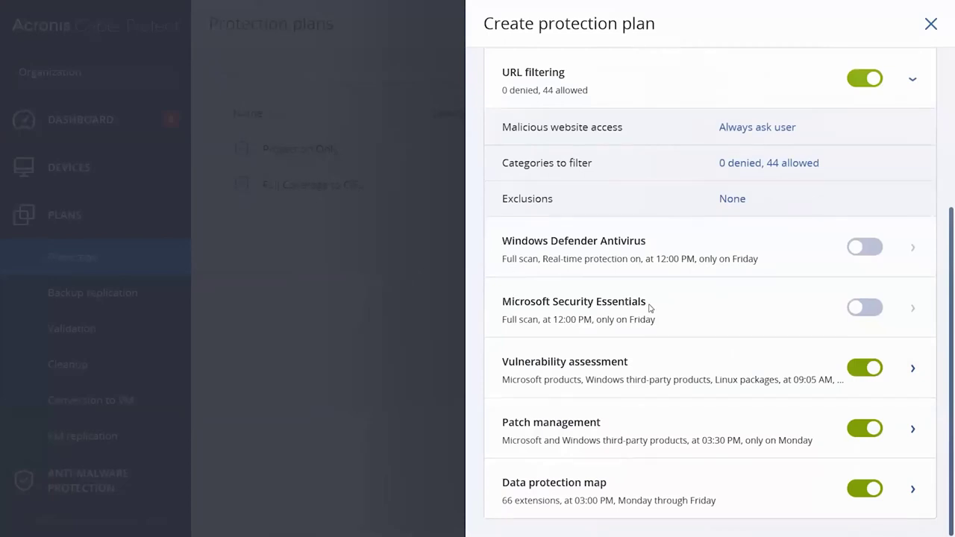
pyautogui.click(871, 252)
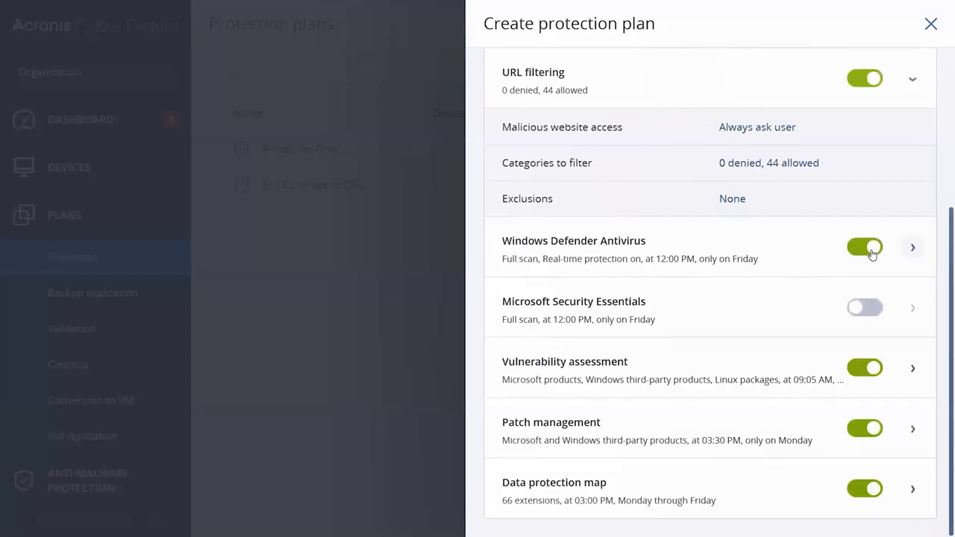
pyautogui.click(859, 252)
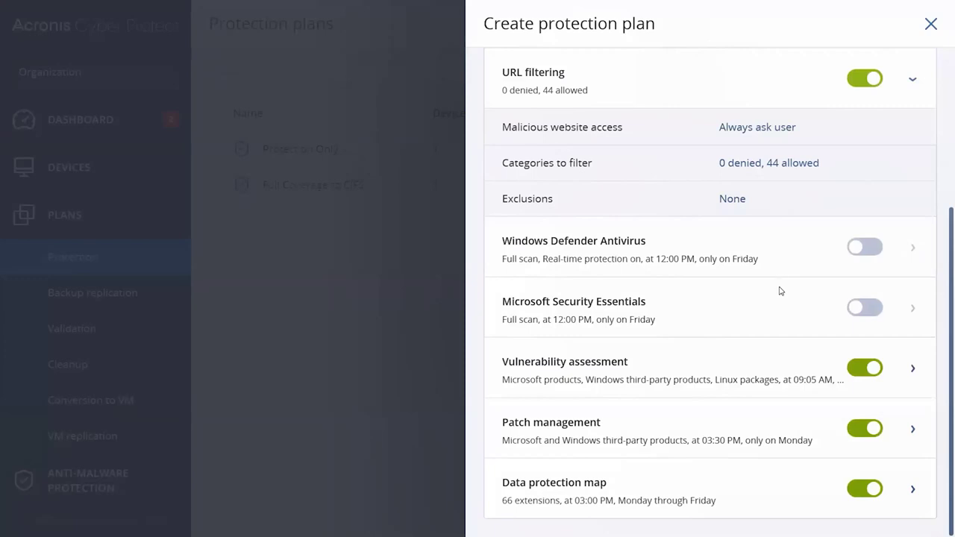
# Step: Expand Vulnerability assessment and examine which Windows and Linux items its scope can scan
pyautogui.scroll(-1, 778, 328)
pyautogui.click(918, 370)
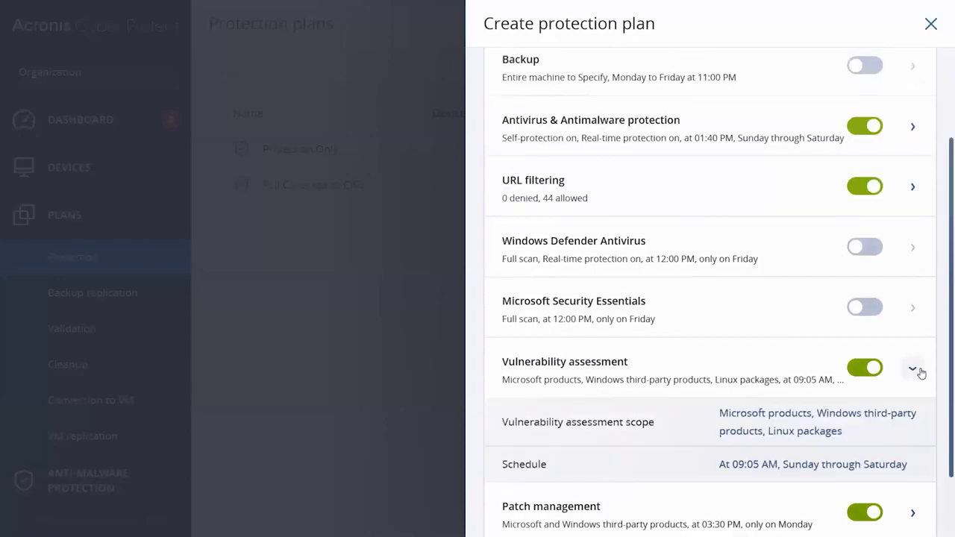
pyautogui.scroll(-2, 699, 326)
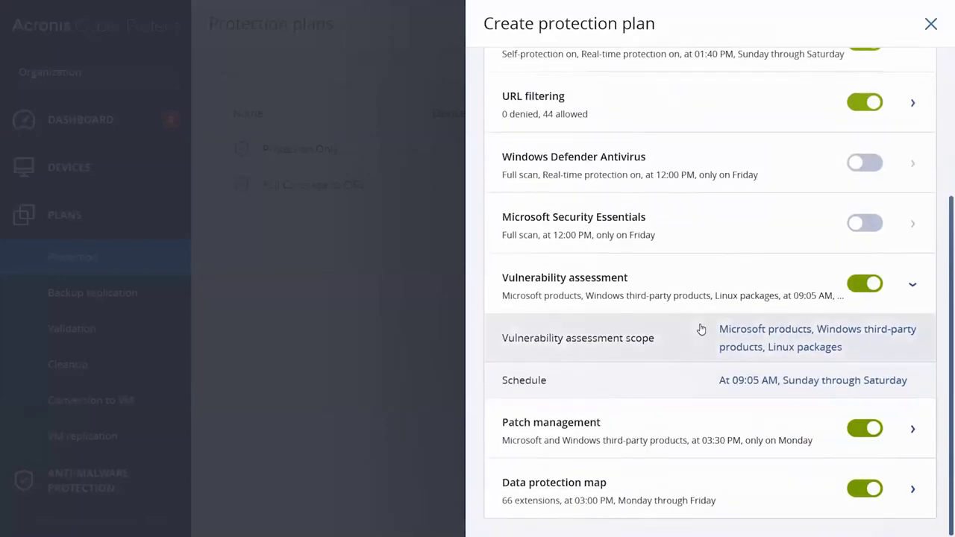
pyautogui.click(751, 353)
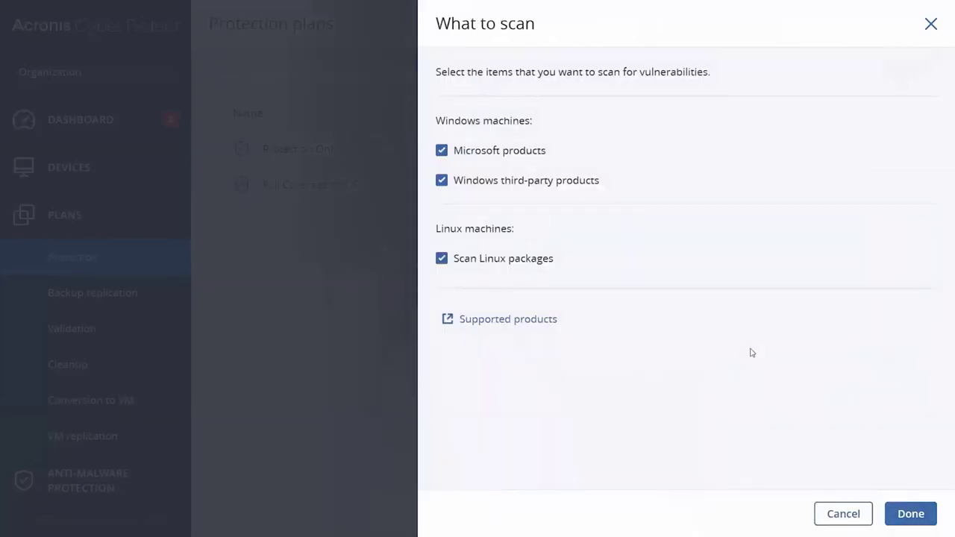
pyautogui.click(842, 514)
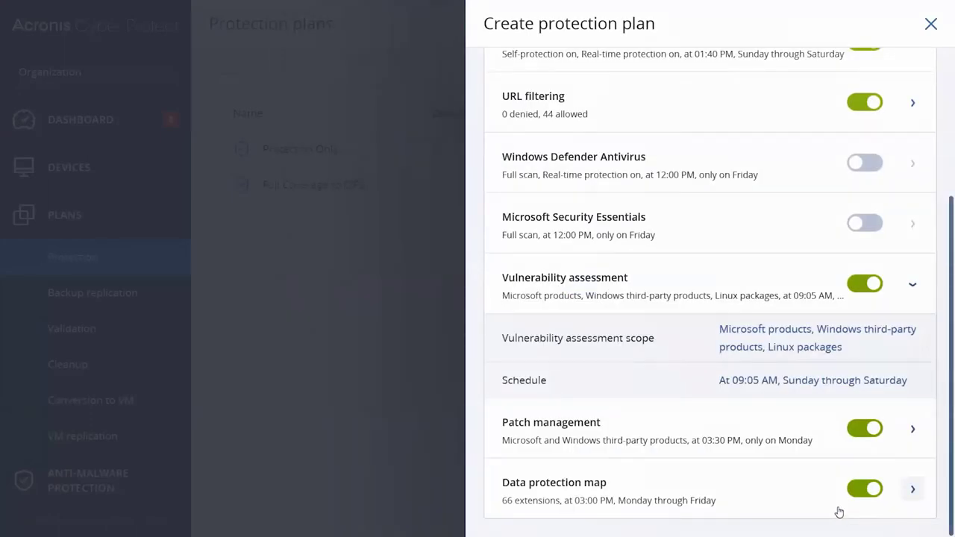
# Step: Try enabling the start condition that runs missed tasks at machine startup in the vulnerability assessment schedule, and discard the change
pyautogui.click(811, 385)
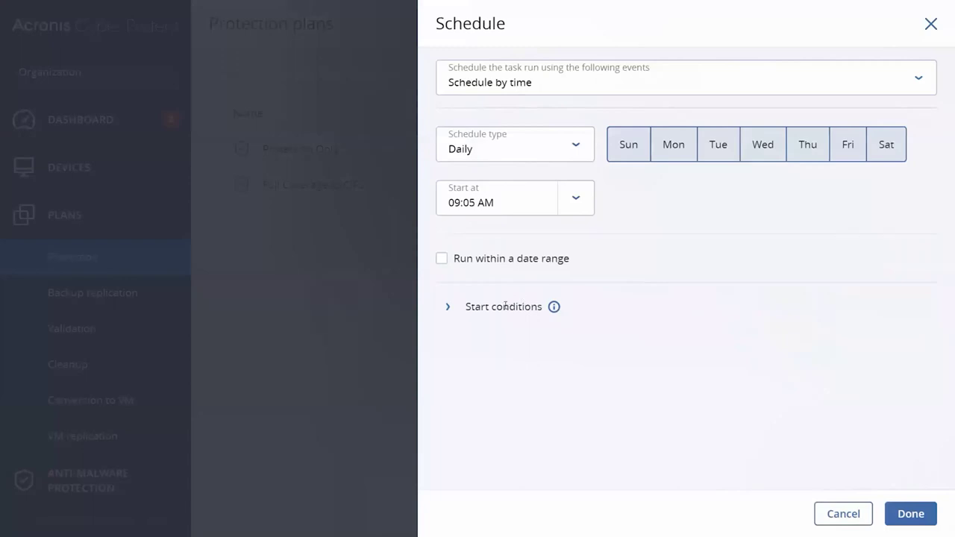
pyautogui.click(448, 307)
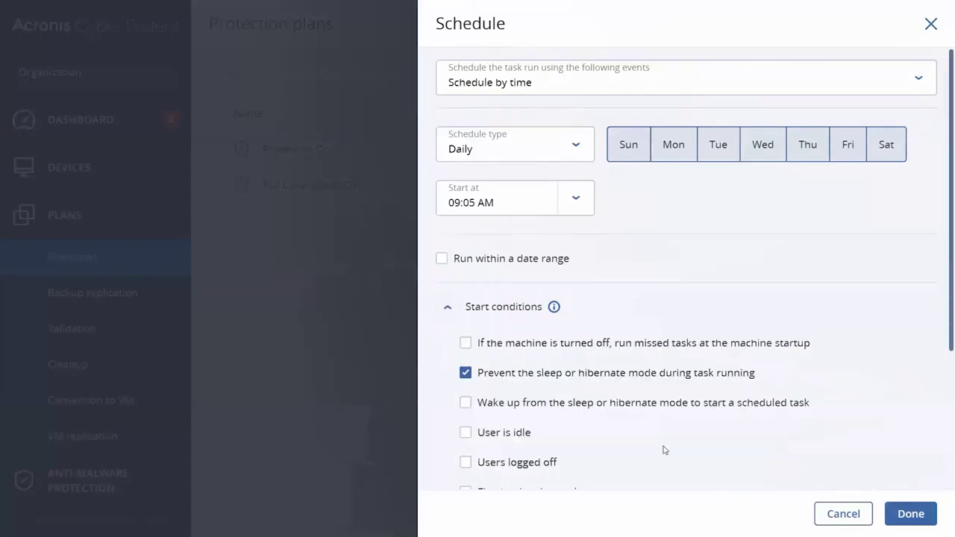
pyautogui.scroll(-2, 664, 450)
pyautogui.click(465, 197)
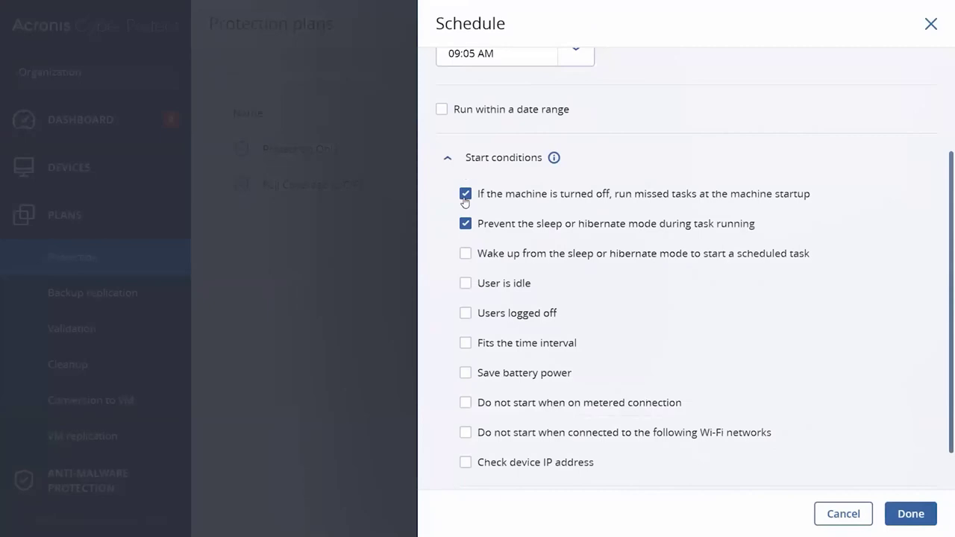
pyautogui.scroll(-1, 714, 401)
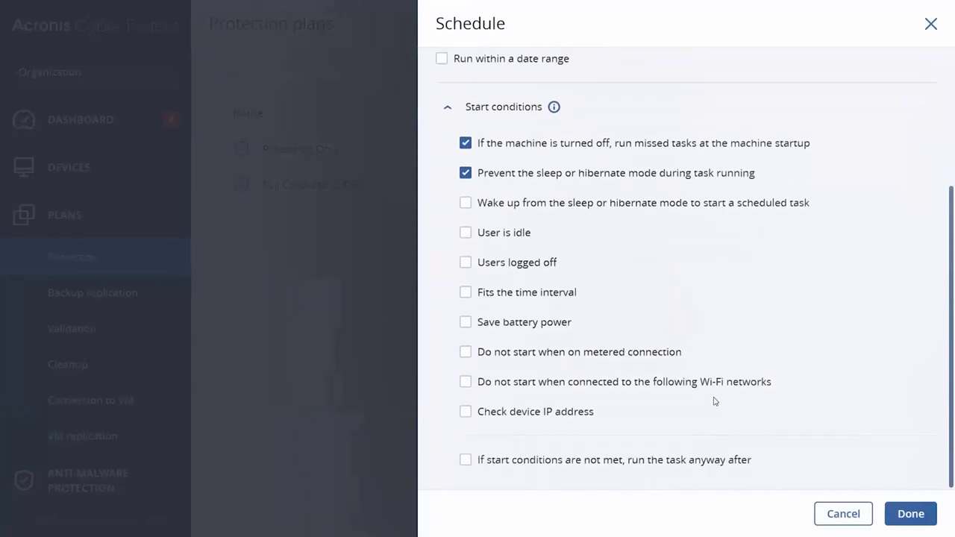
pyautogui.click(841, 514)
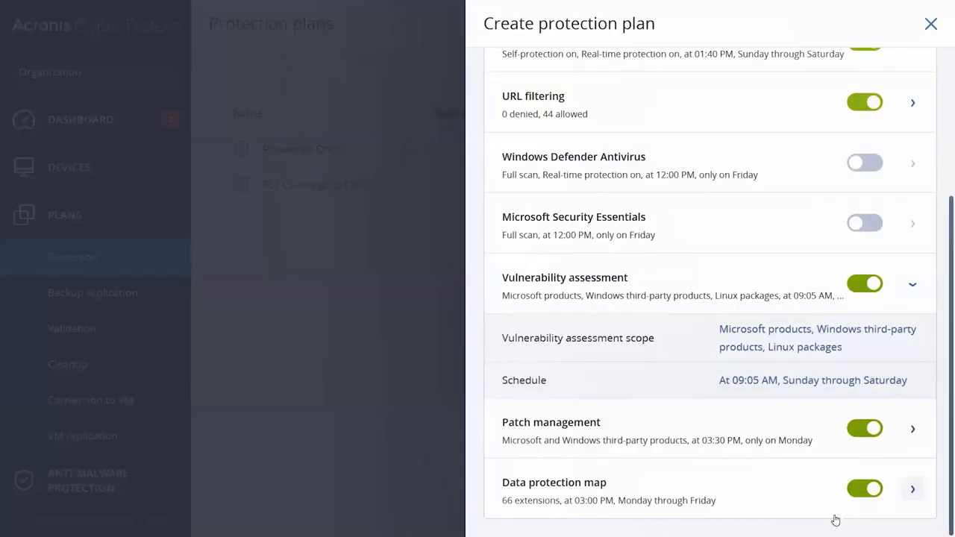
# Step: Expand Patch management and examine the update options for Windows third-party products and the pre-update backup setting, leaving both unchanged
pyautogui.click(810, 431)
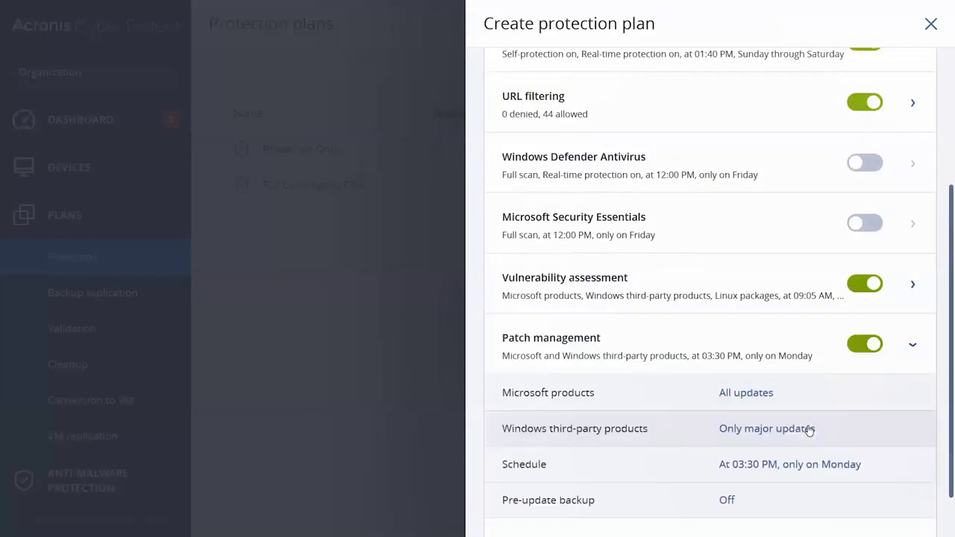
pyautogui.scroll(-1, 809, 431)
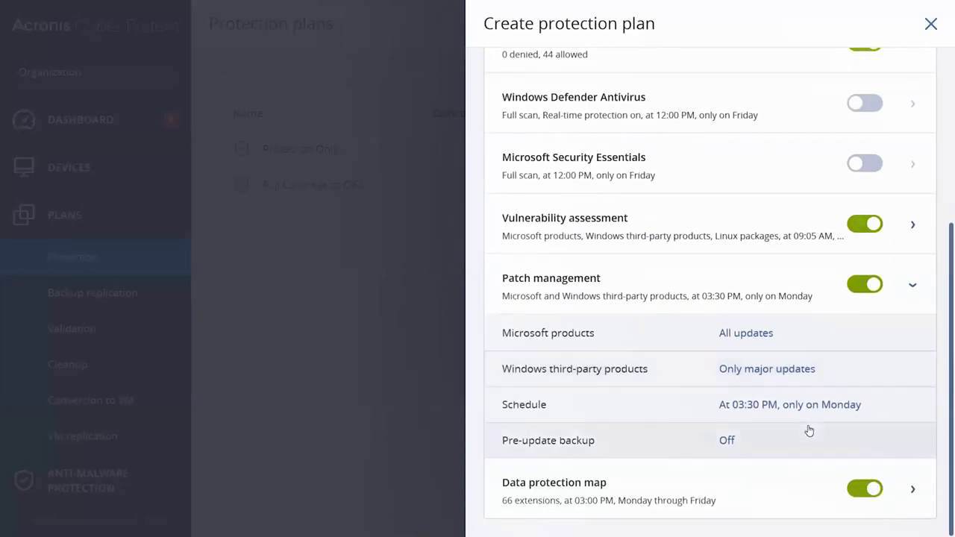
pyautogui.click(782, 376)
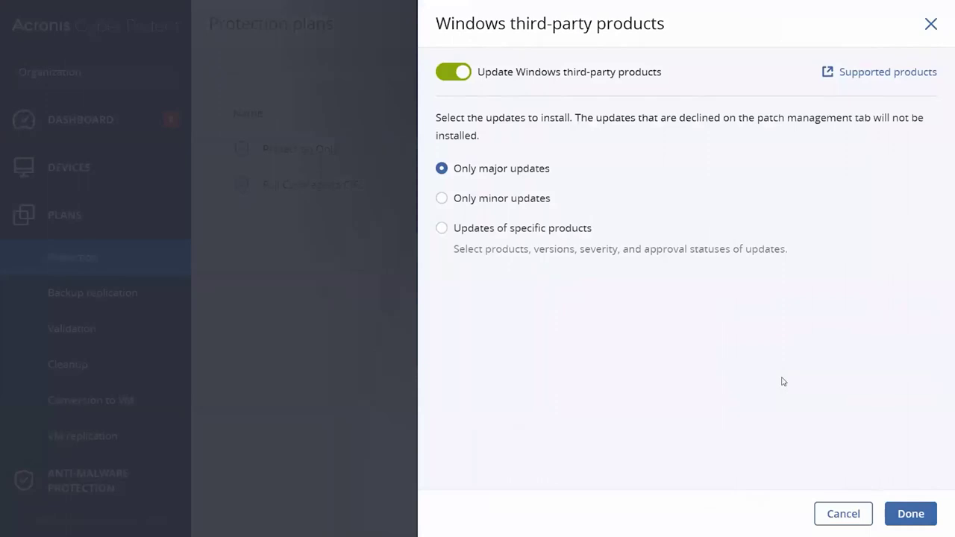
pyautogui.click(830, 514)
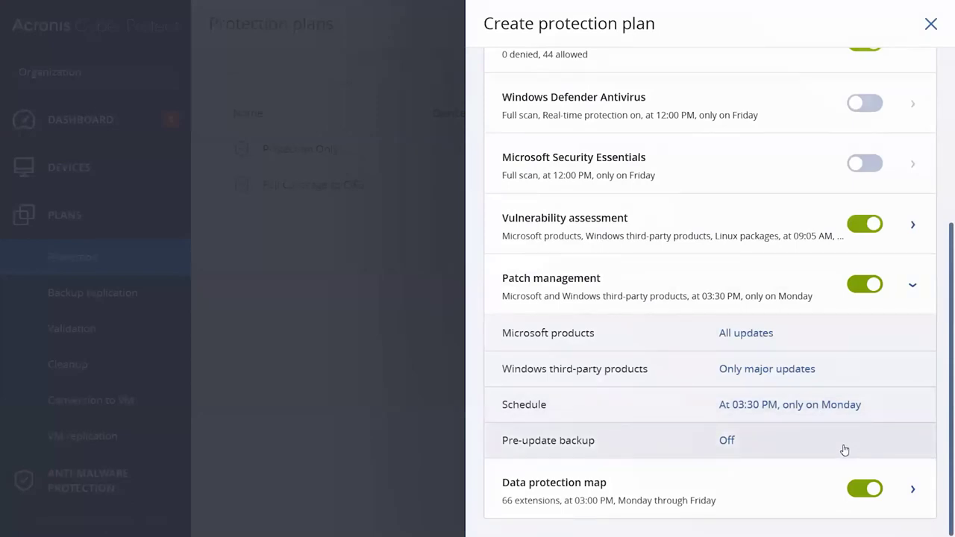
pyautogui.click(769, 452)
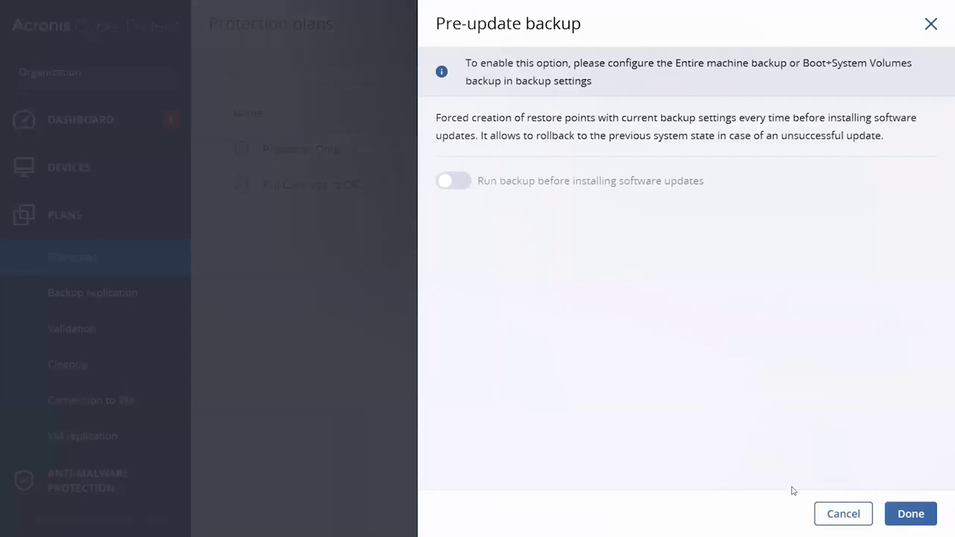
pyautogui.click(818, 514)
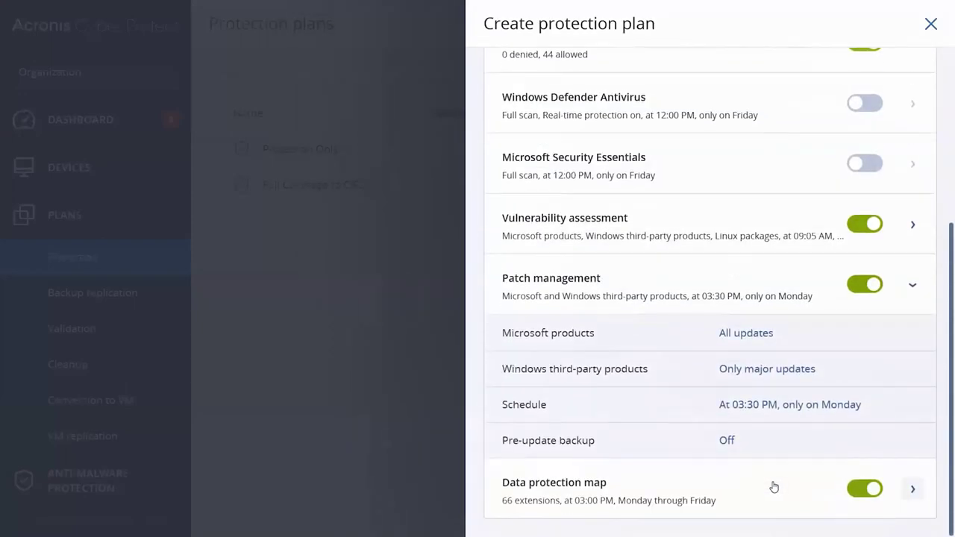
# Step: Expand Data protection map and examine its file extension list and exception rules, closing them without changes
pyautogui.click(718, 490)
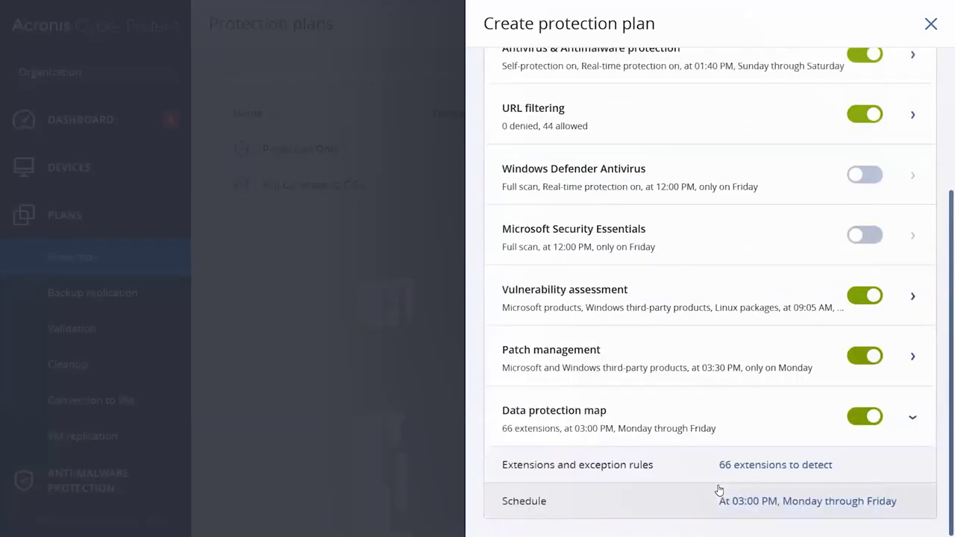
pyautogui.click(823, 465)
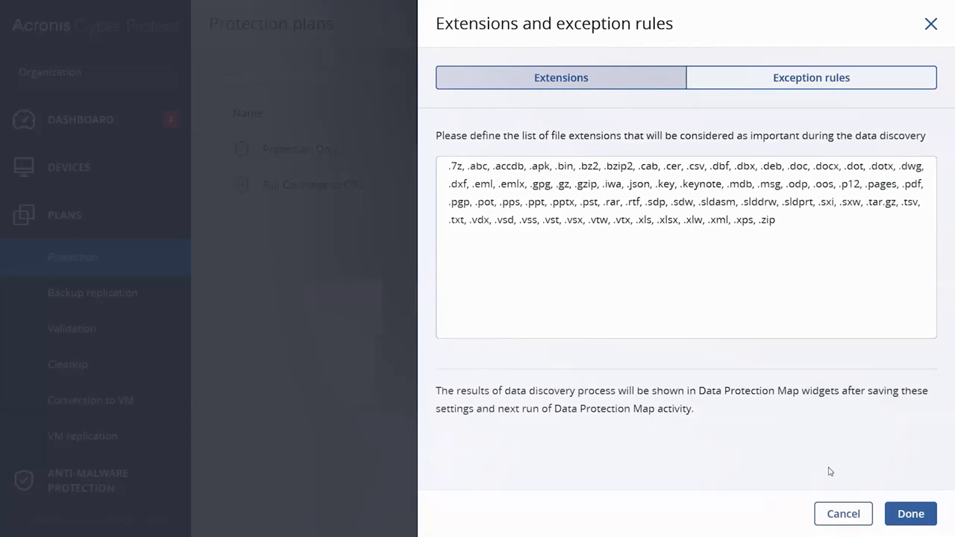
pyautogui.click(843, 82)
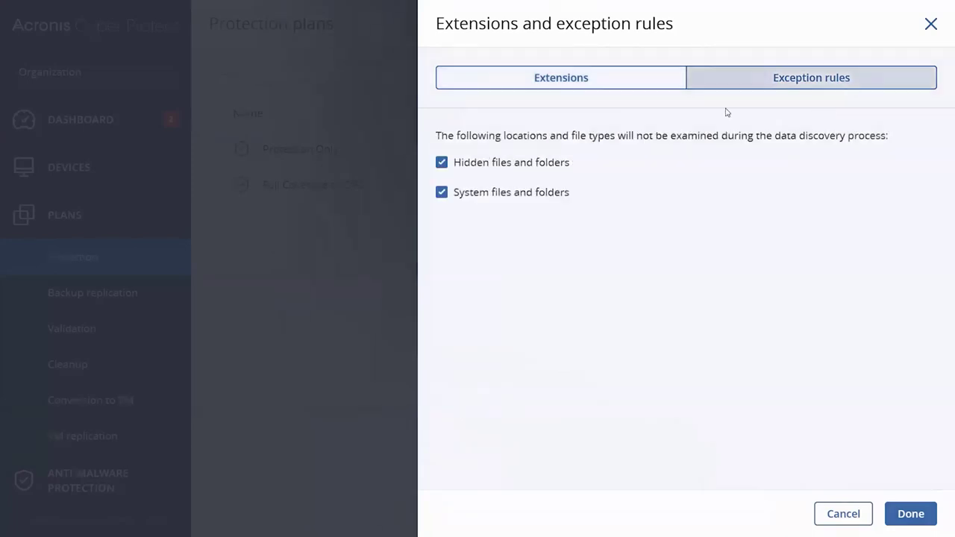
pyautogui.click(626, 82)
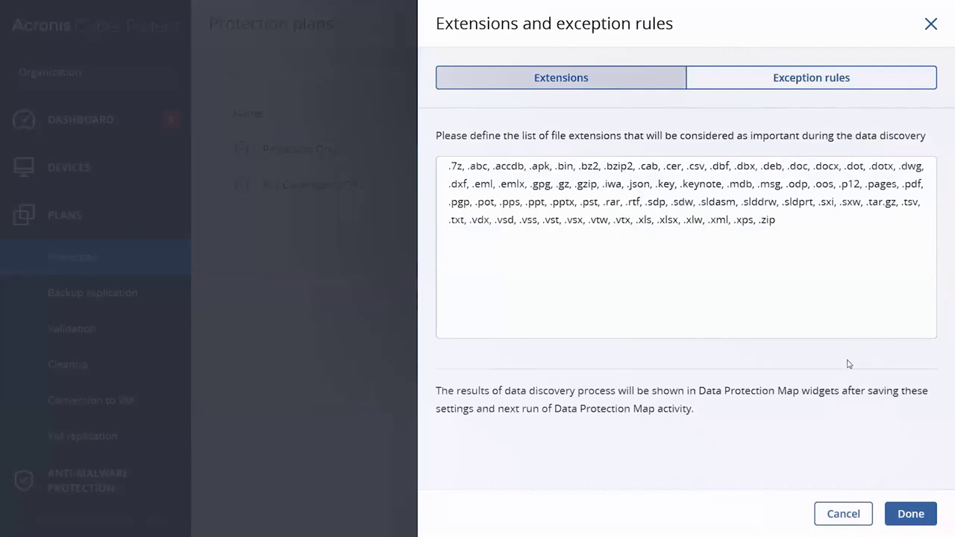
pyautogui.click(843, 514)
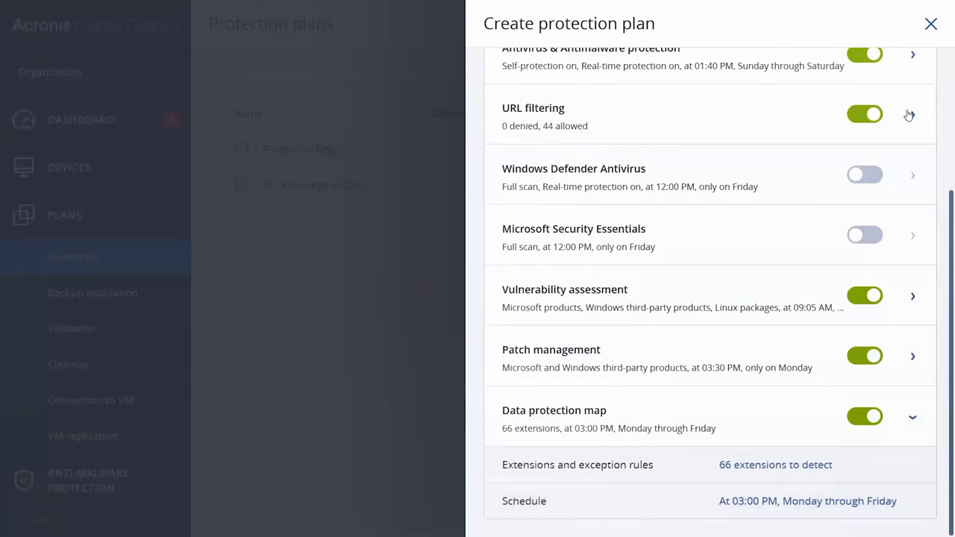
# Step: Close the new protection plan without saving it and reduce the page zoom to 110%
pyautogui.click(929, 29)
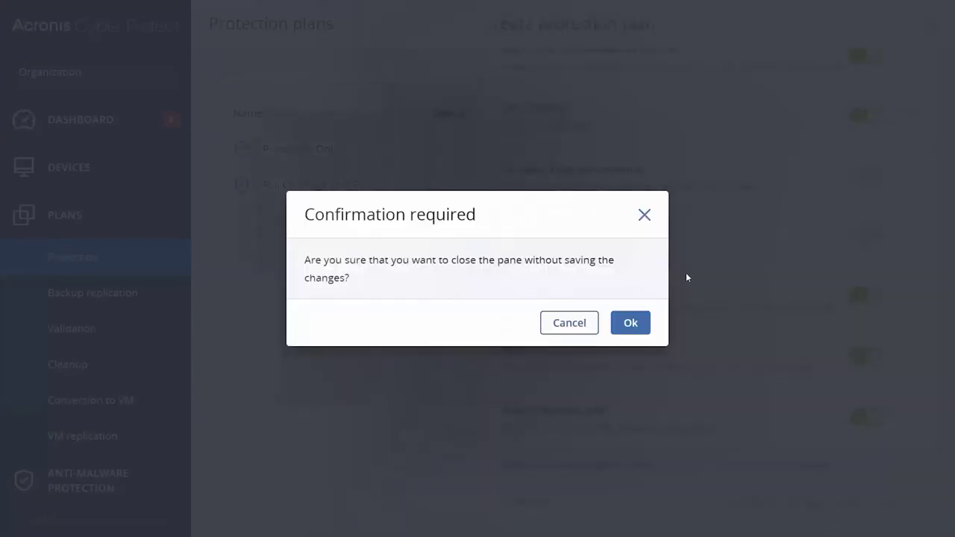
pyautogui.click(630, 327)
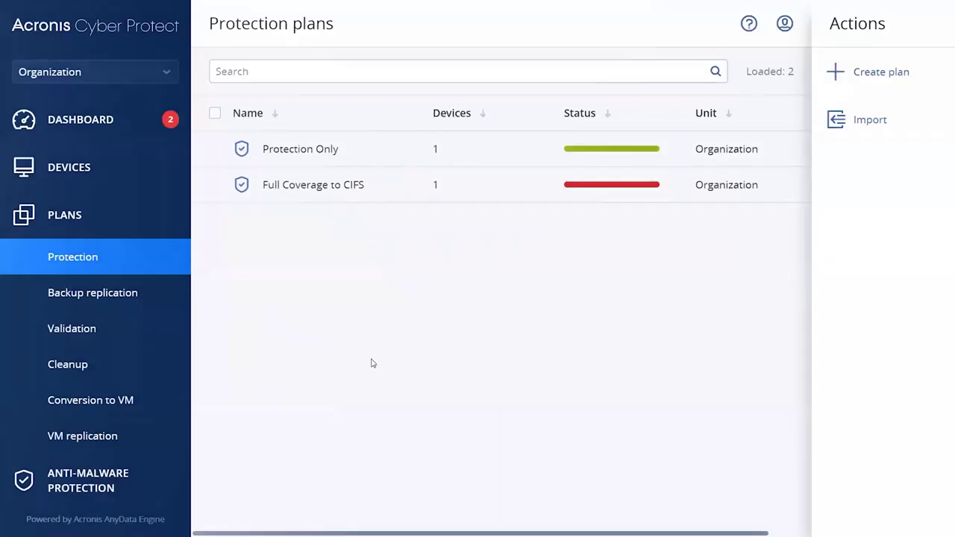
pyautogui.hotkey('ctrl', '+')
pyautogui.hotkey('ctrl', '-')
pyautogui.hotkey('ctrl', '-')
pyautogui.hotkey('ctrl', '-')
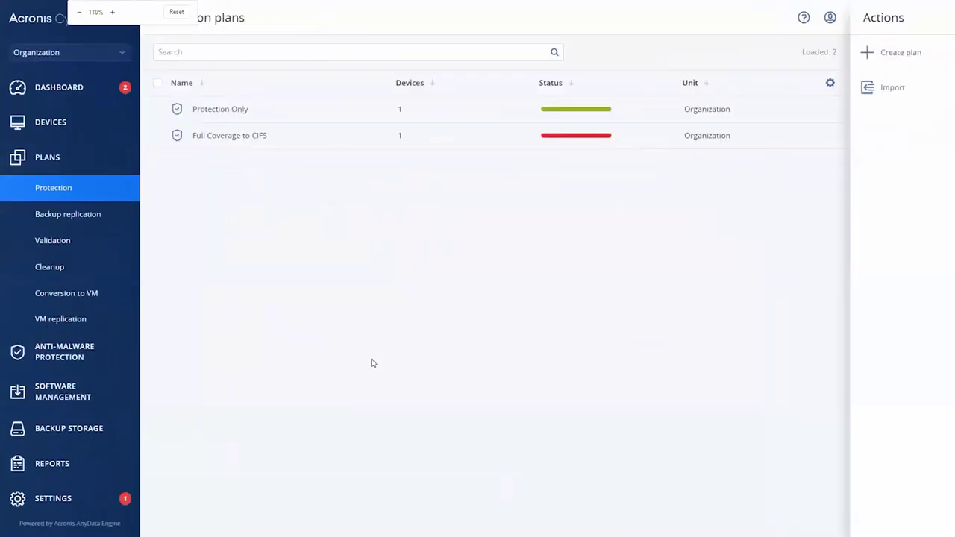
# Step: Open the list of patches under software management and examine the approval status choices for the first critical cumulative update
pyautogui.click(69, 396)
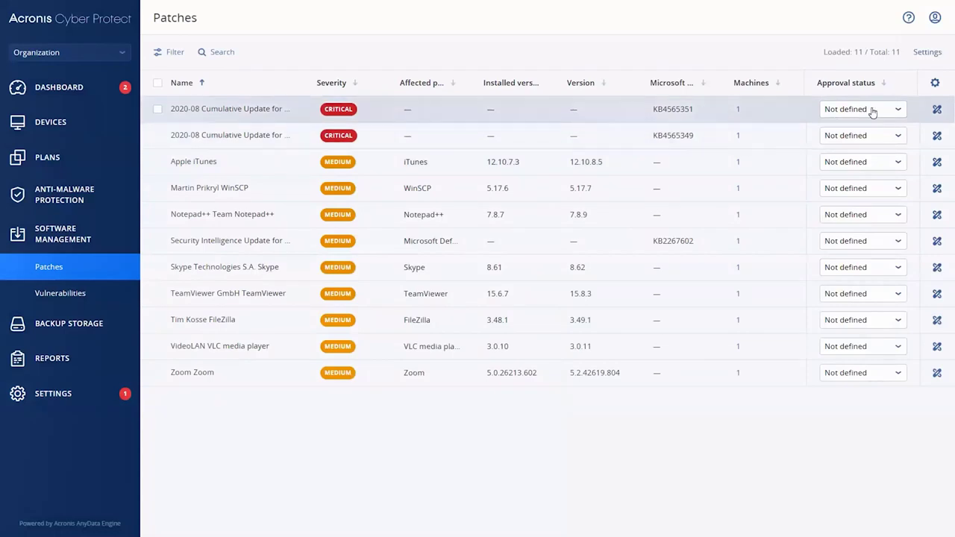
pyautogui.click(899, 110)
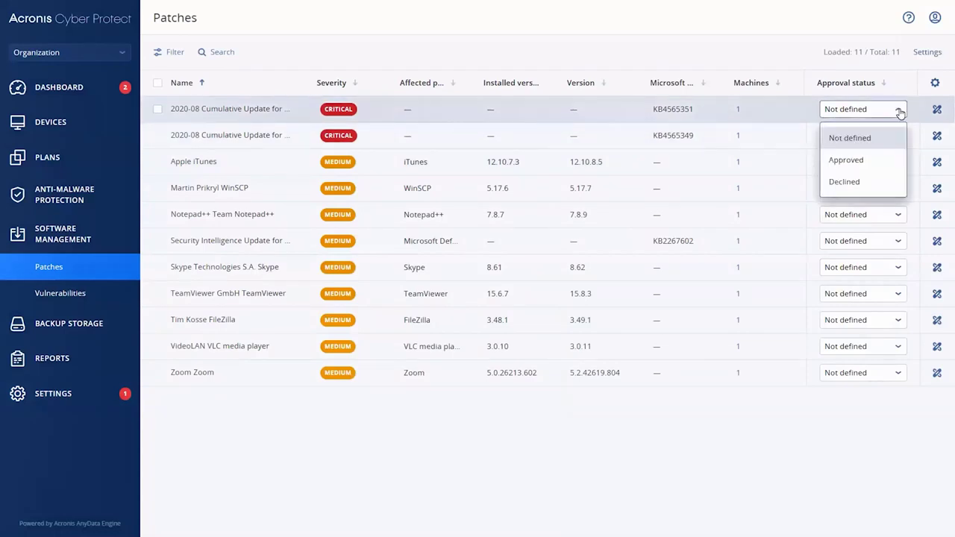
pyautogui.click(900, 112)
# Step: Examine the machine selection and post-installation options for installing the KB4565351 patch, and cancel without installing it
pyautogui.click(937, 109)
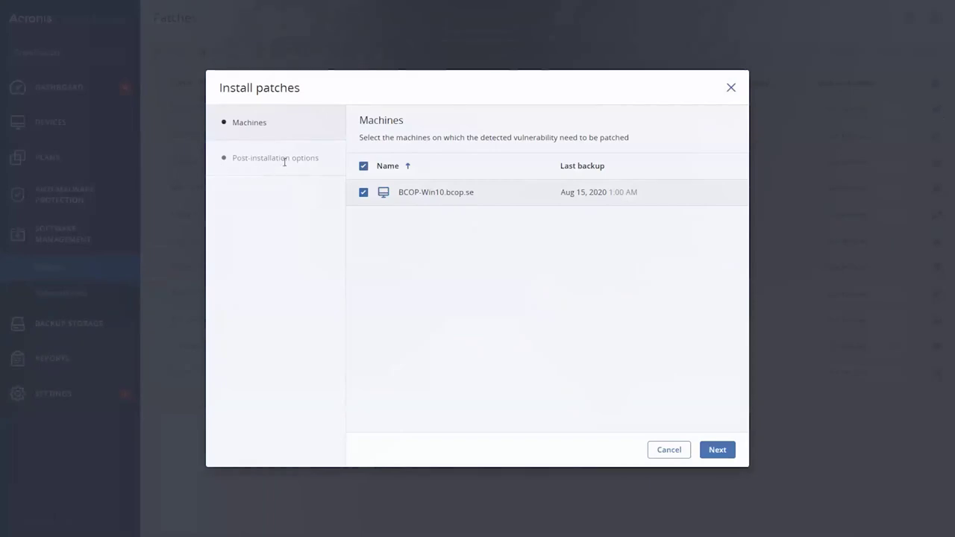
pyautogui.click(718, 450)
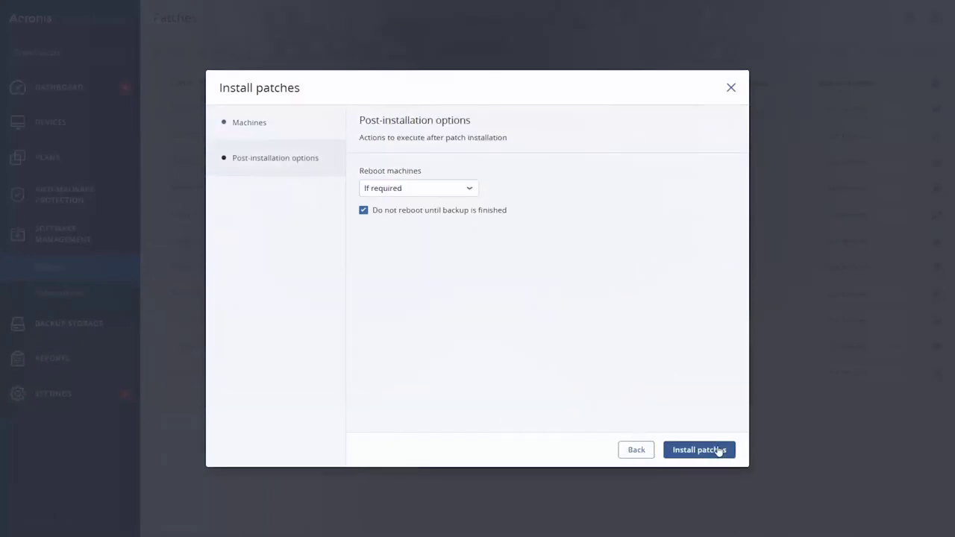
pyautogui.click(651, 450)
pyautogui.click(664, 451)
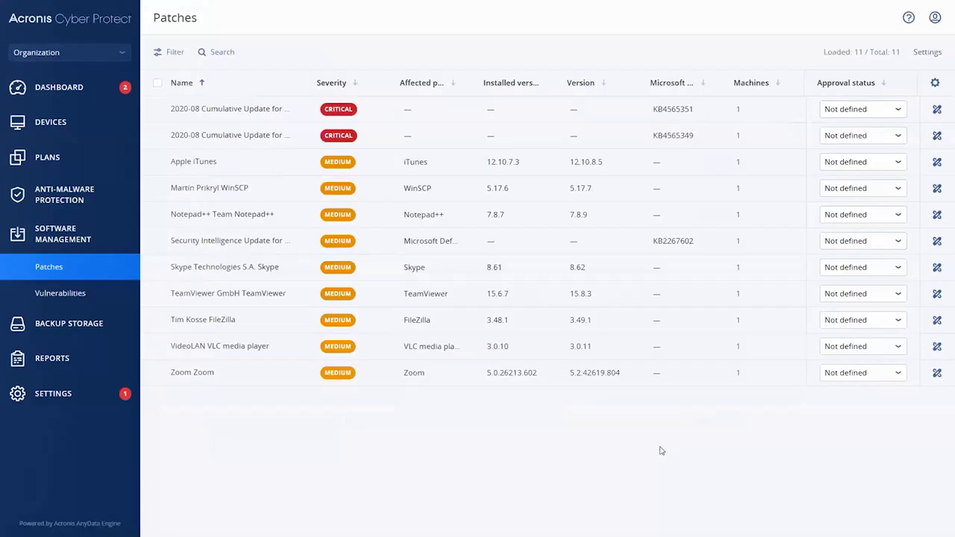
# Step: View the patches ready to install from the dashboard overview, and open the list of all devices
pyautogui.click(49, 92)
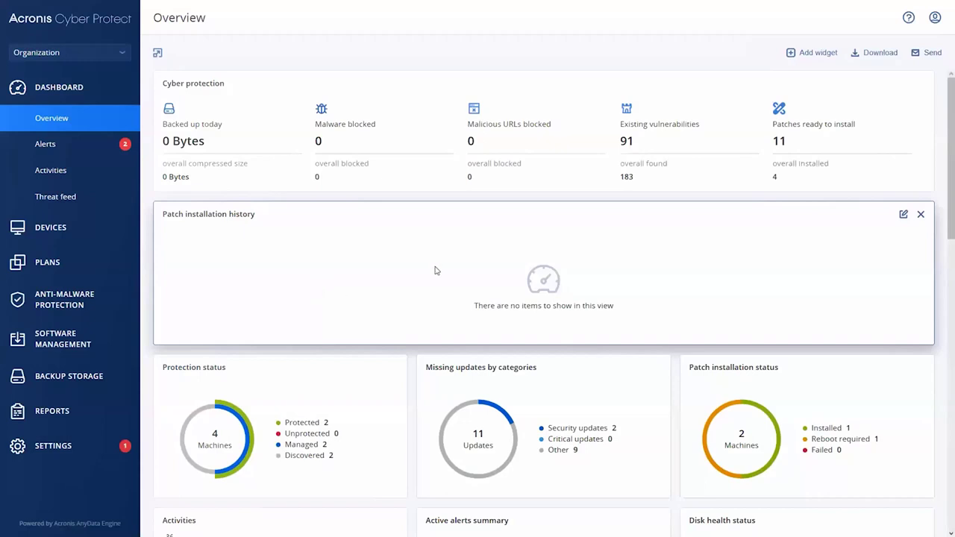
pyautogui.click(785, 129)
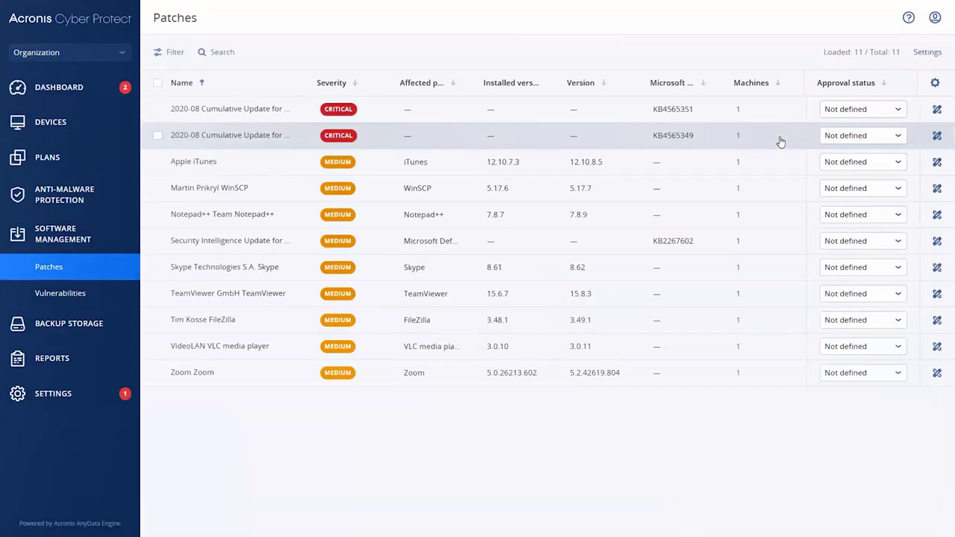
pyautogui.click(104, 127)
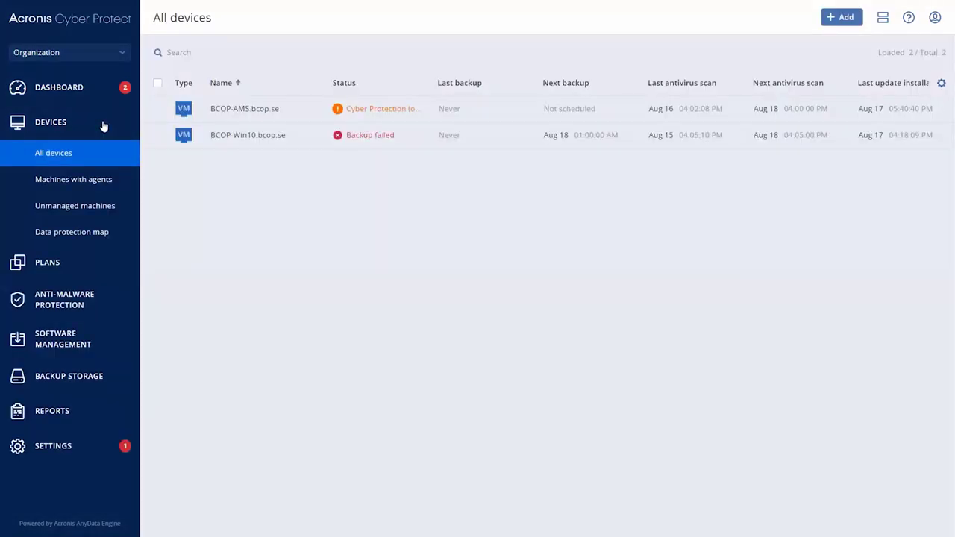
# Step: Open the dashboard's threat feed and read the details of the Emotet and Defray ransomware entries
pyautogui.click(67, 94)
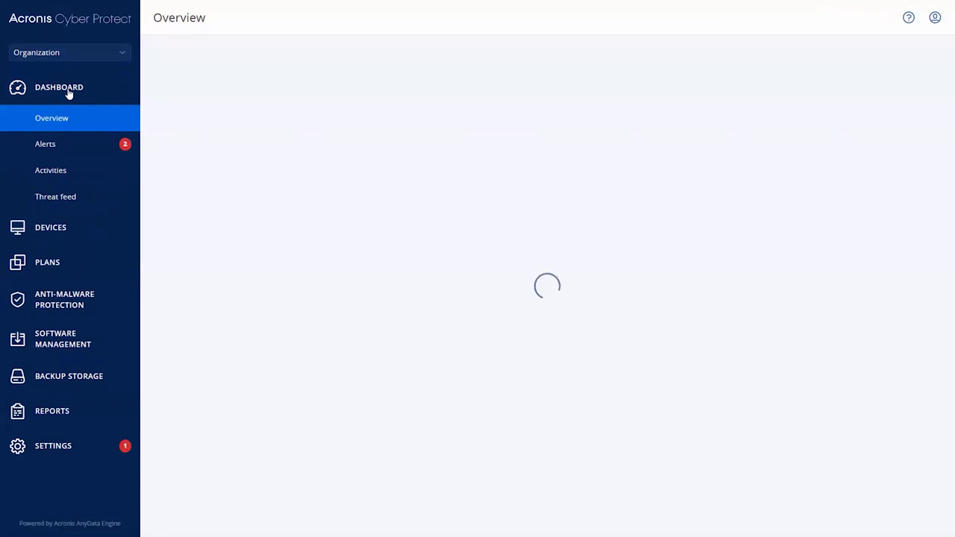
pyautogui.click(67, 204)
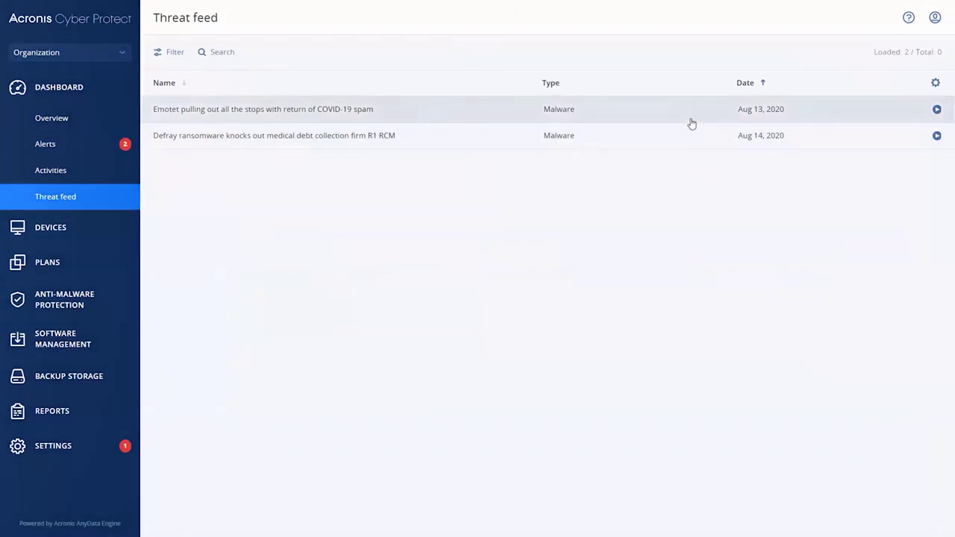
pyautogui.click(692, 124)
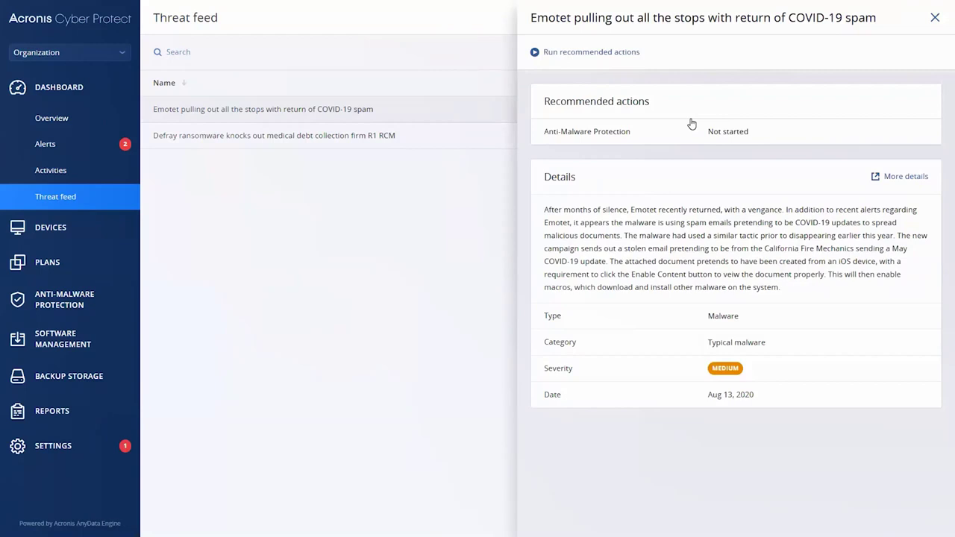
pyautogui.click(488, 139)
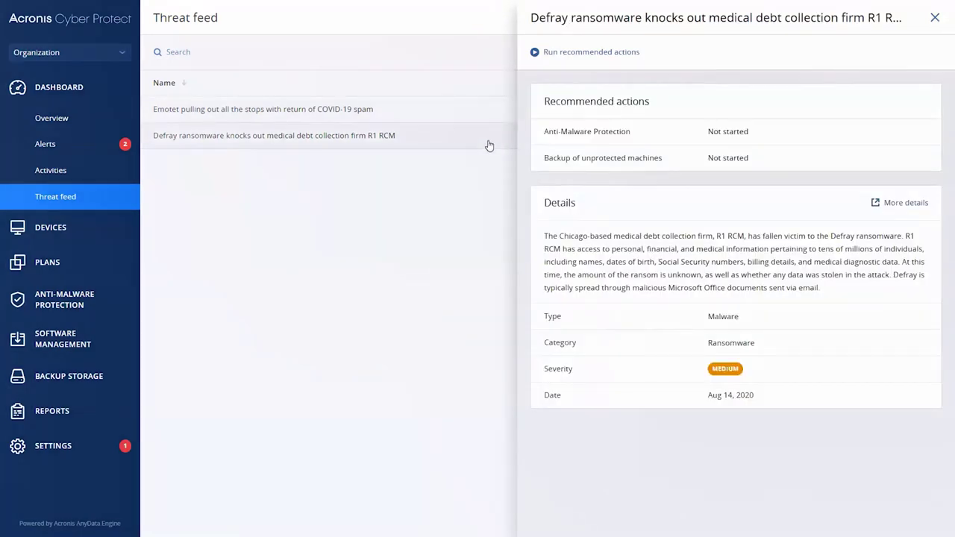
pyautogui.click(933, 17)
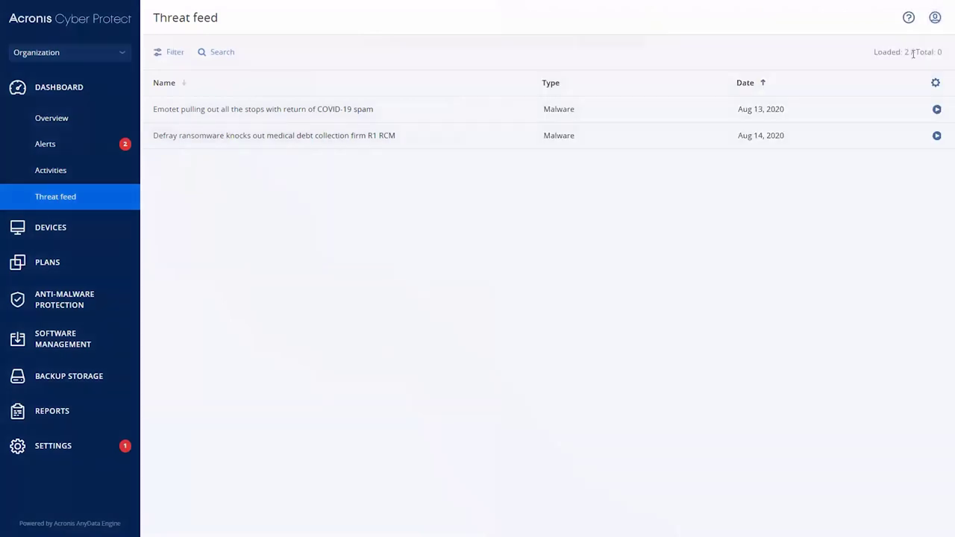
# Step: Examine the recommended actions for the Emotet threat, cancel them without starting, and return to the dashboard overview
pyautogui.click(937, 109)
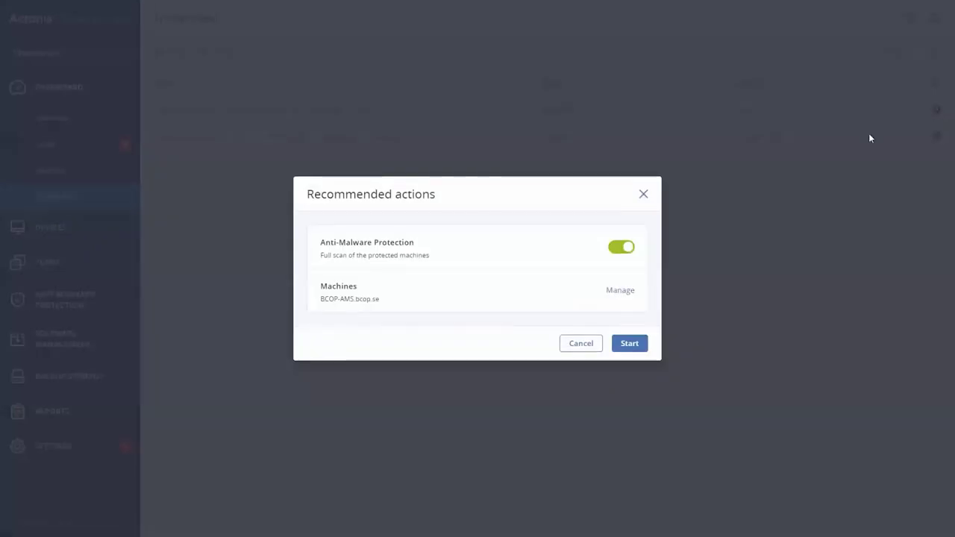
pyautogui.click(572, 345)
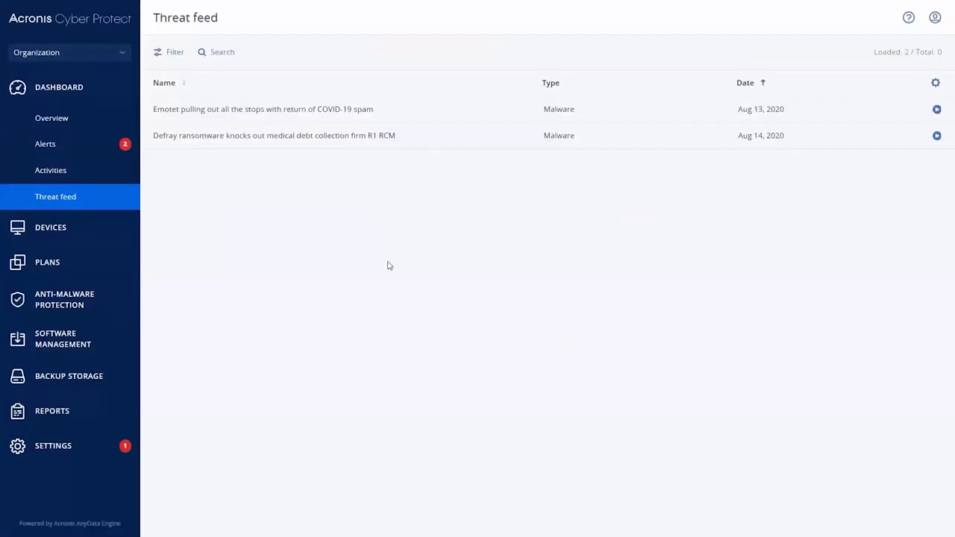
pyautogui.click(77, 125)
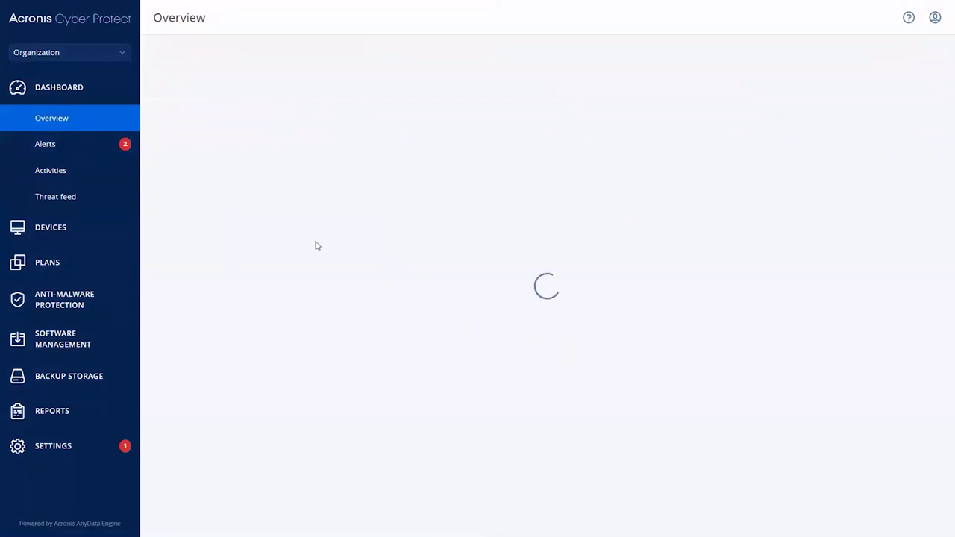